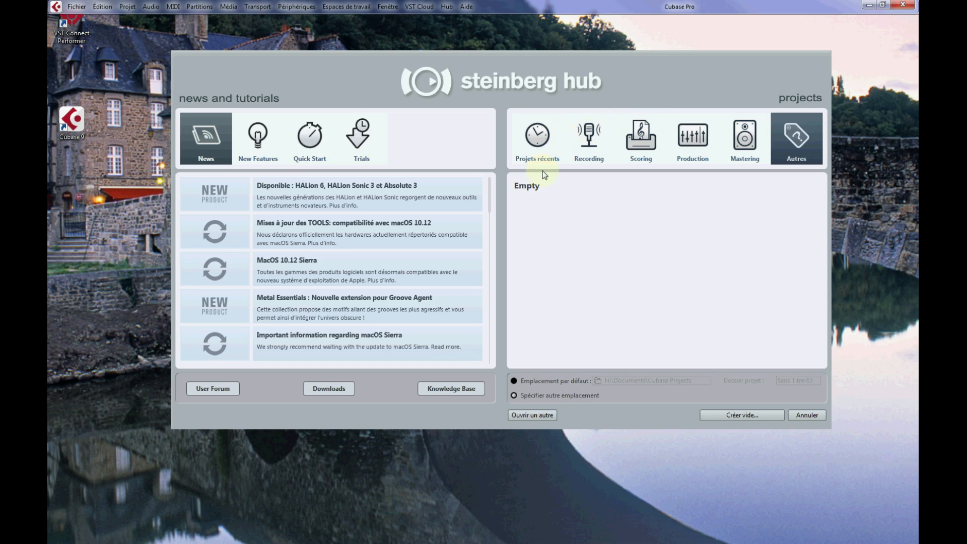
Browse the Recording, Scoring, Production and Mastering project templates in the hub.
click(599, 143)
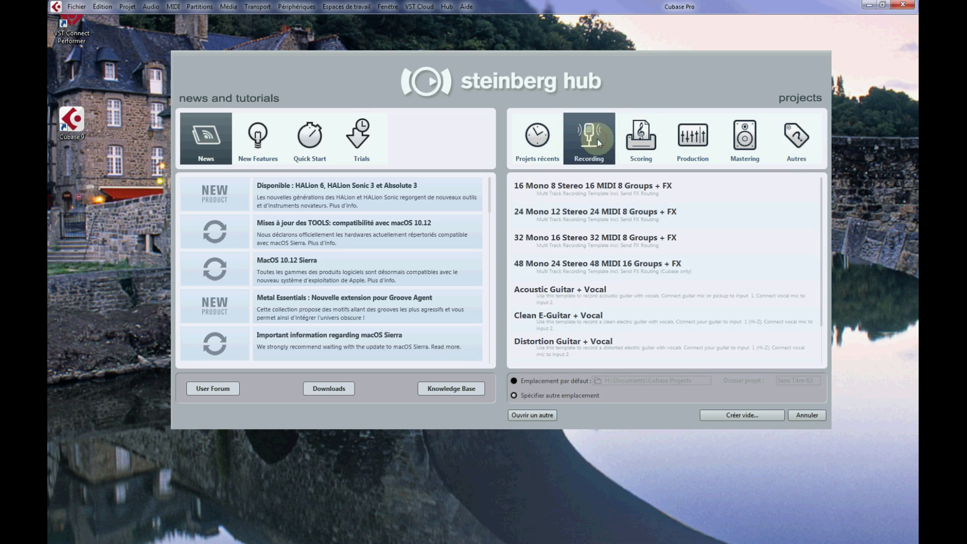
scroll(633, 229, down, 1)
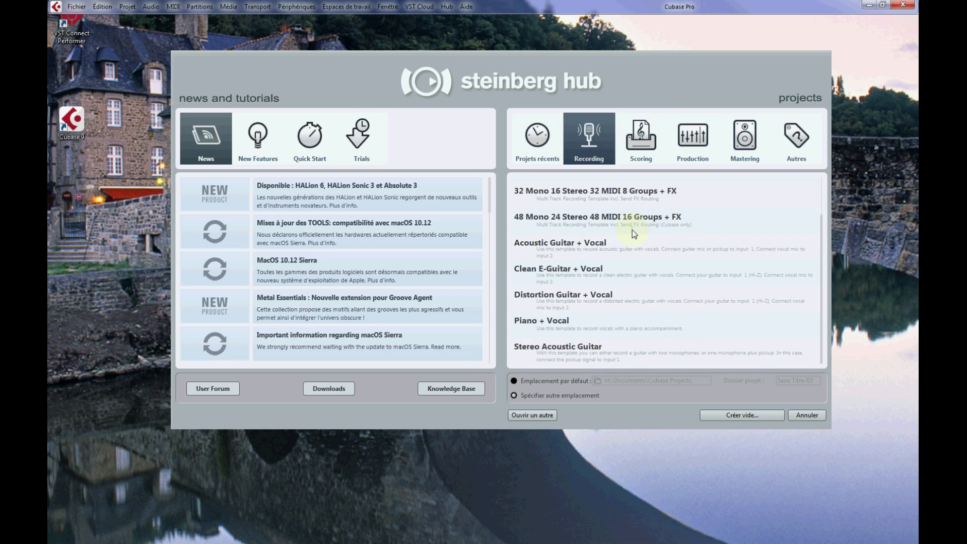
scroll(655, 310, up, 1)
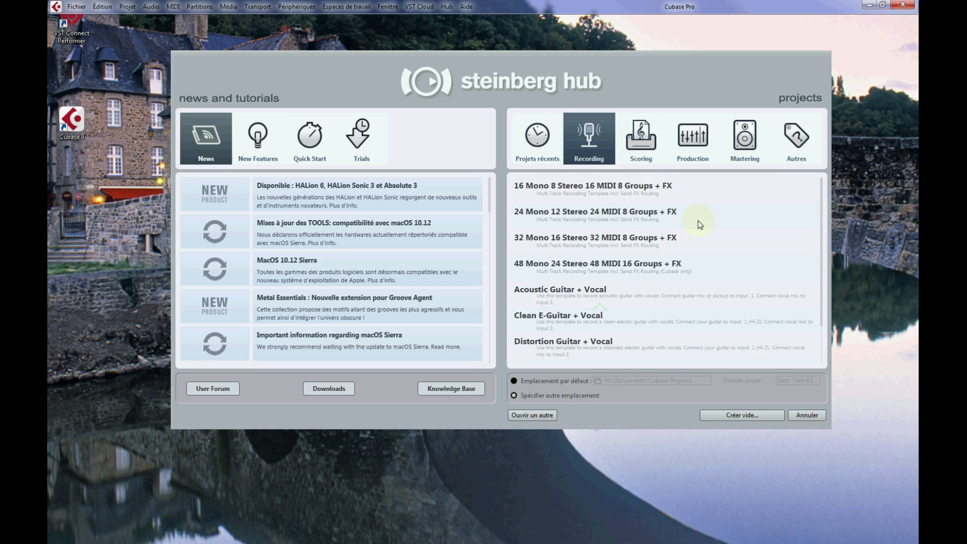
click(714, 225)
scroll(705, 244, down, 1)
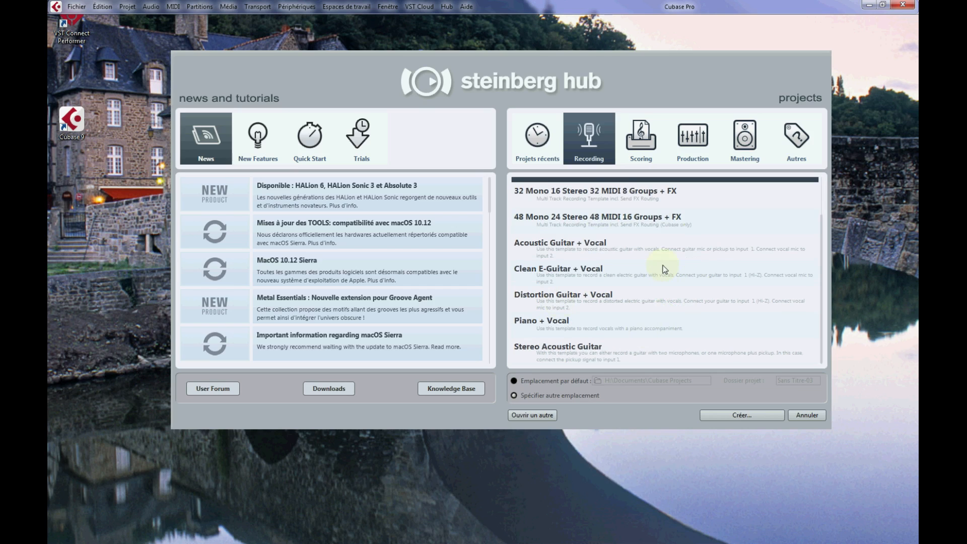
click(652, 147)
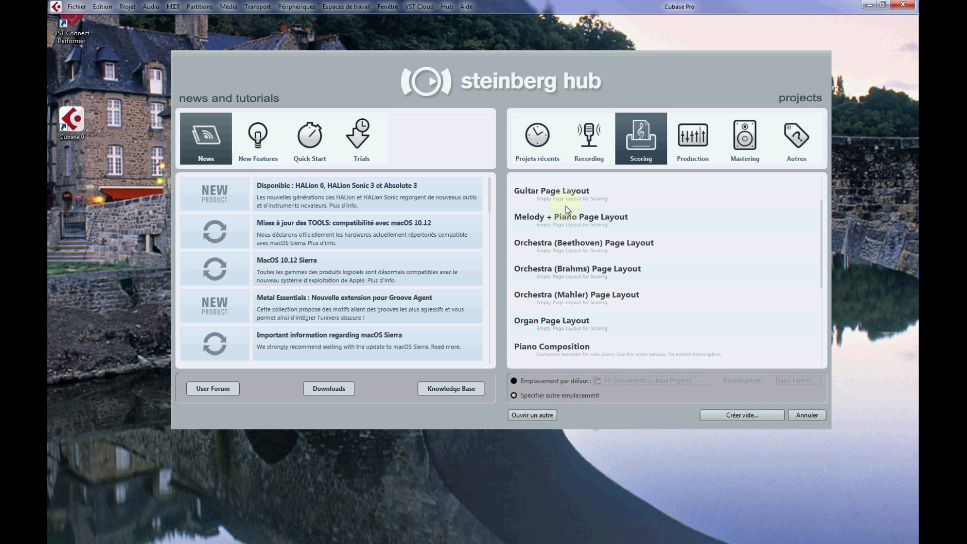
click(674, 146)
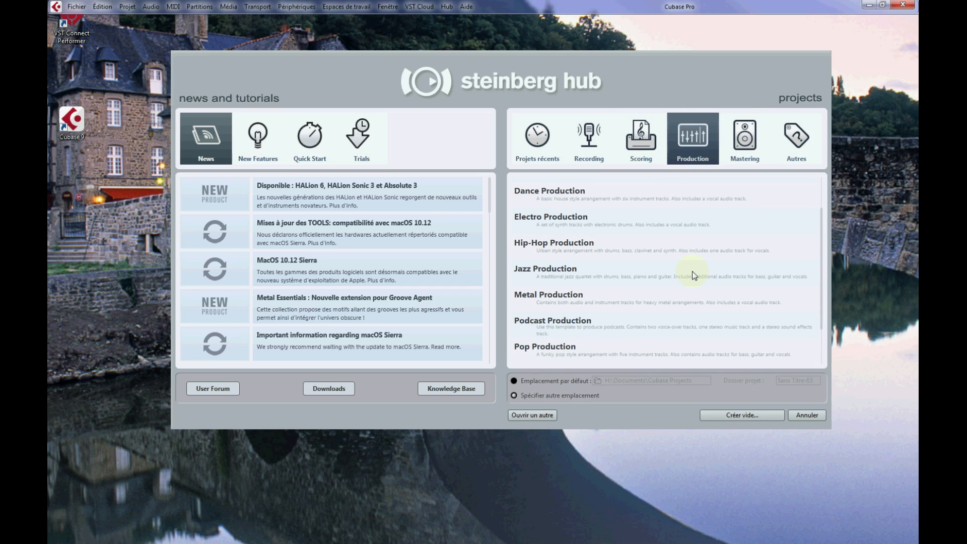
click(753, 142)
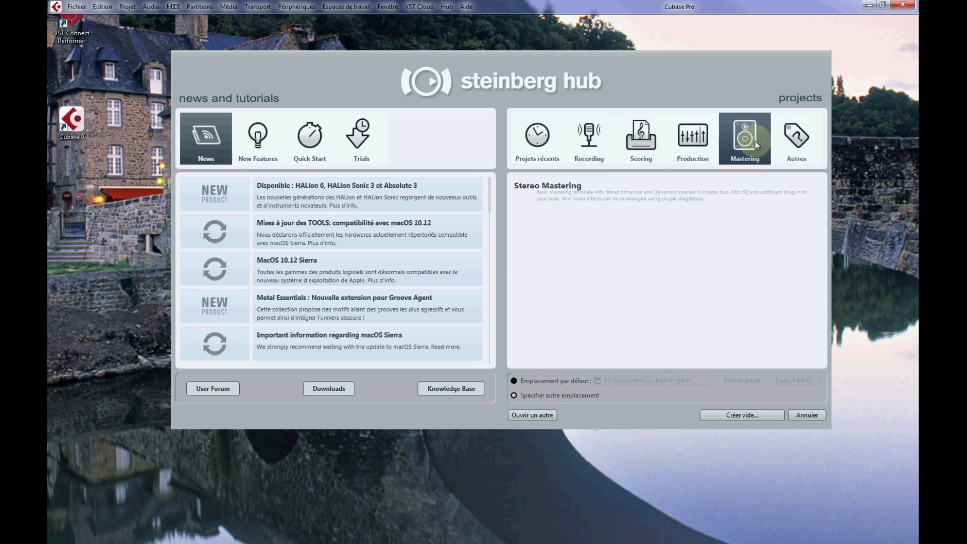
Choose the Empty template under Autres and set the project to use another location instead of the default one.
click(807, 146)
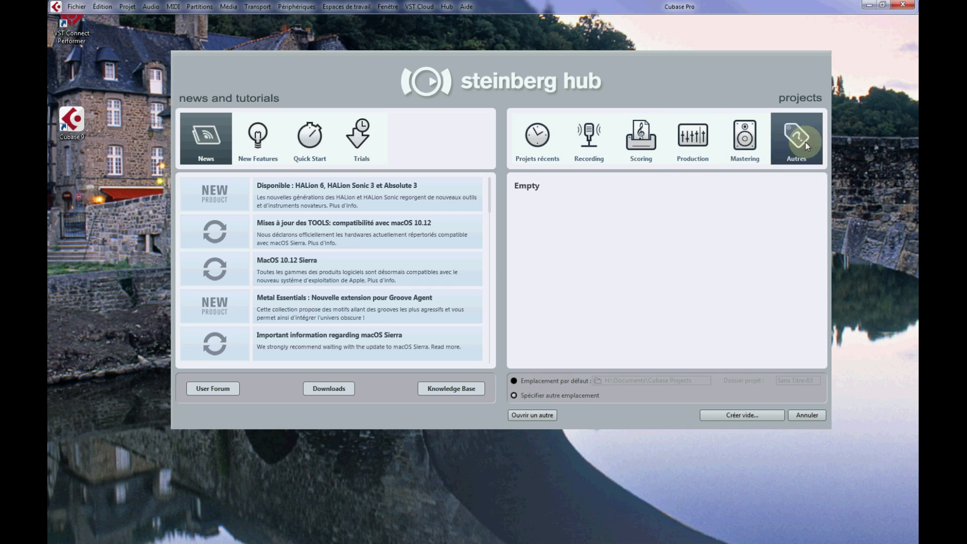
click(544, 190)
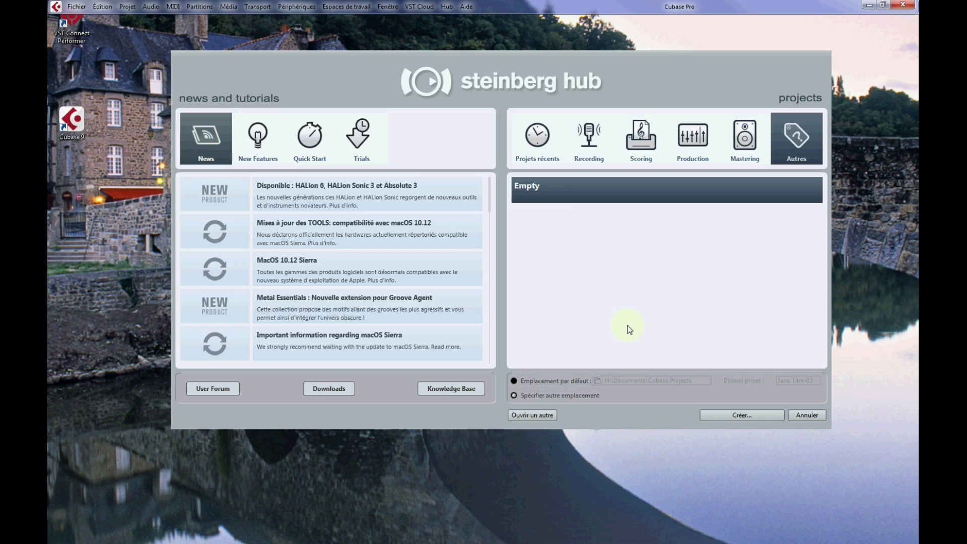
click(538, 381)
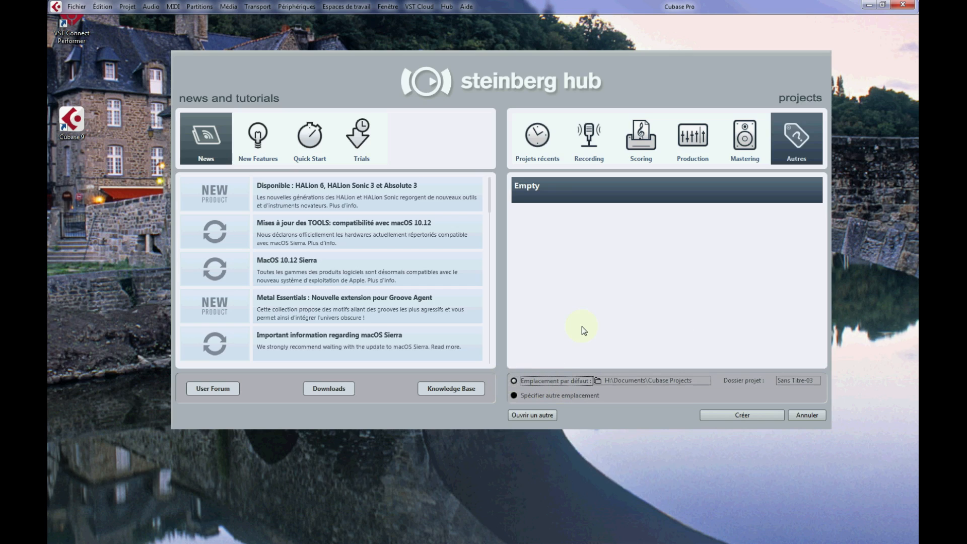
click(512, 396)
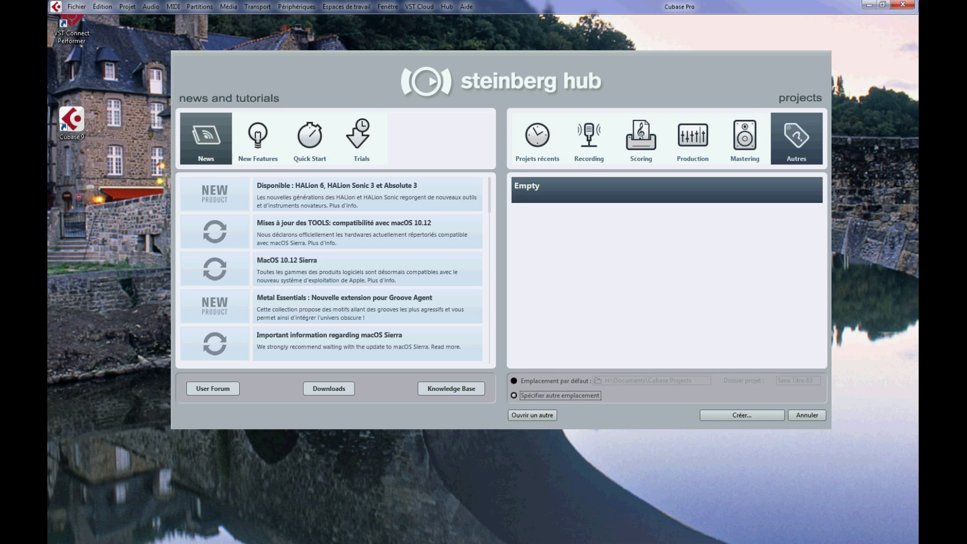
Check the Tutoriel 01 folder on the Magneto (I:) drive and create the empty project with it as the working directory.
drag(918, 145, 580, 56)
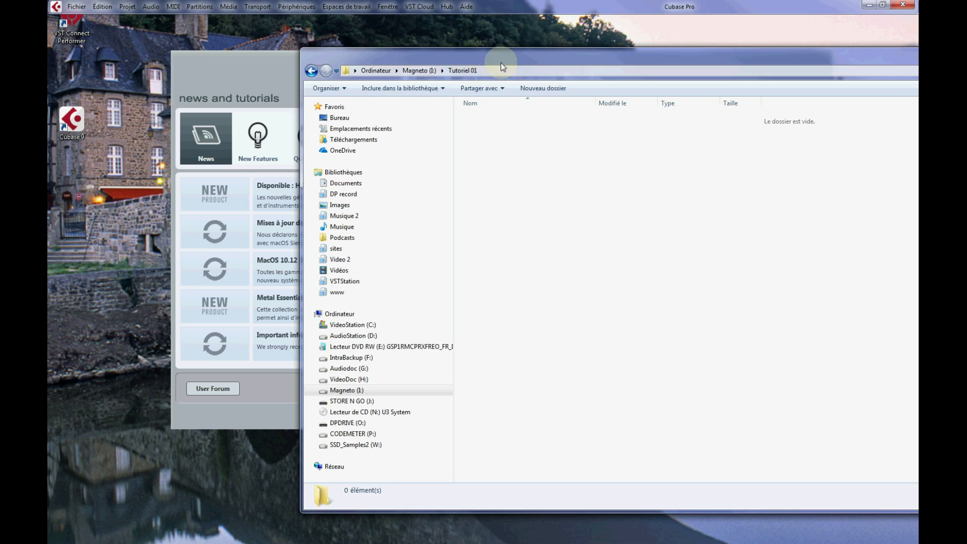
mouse_move(509, 58)
mouse_down()
mouse_move(626, 68)
mouse_move(538, 82)
mouse_move(507, 71)
mouse_up()
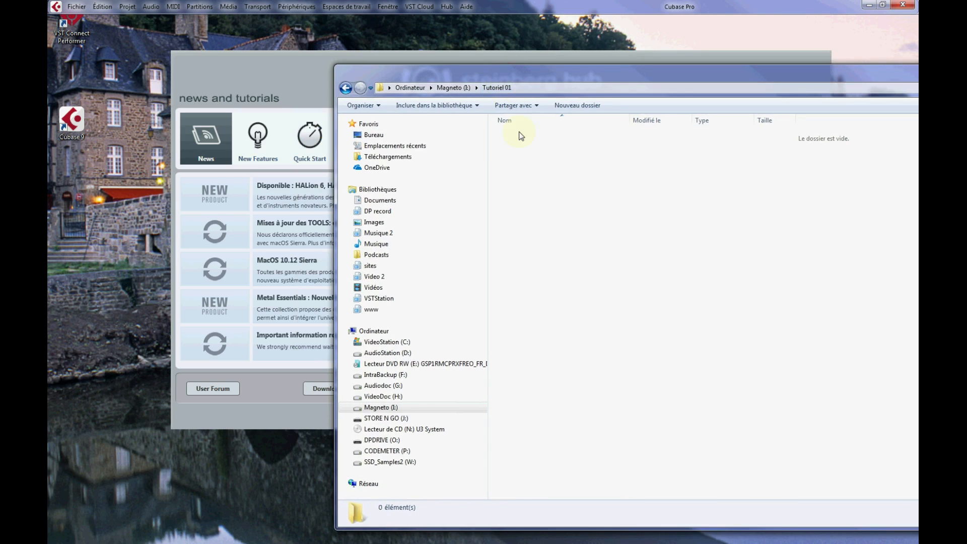
drag(572, 73, 918, 73)
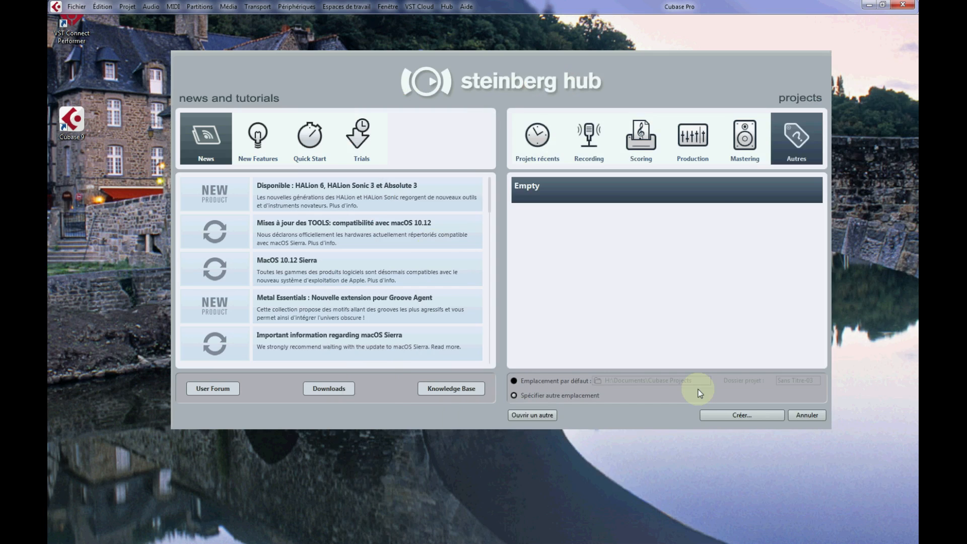
click(735, 412)
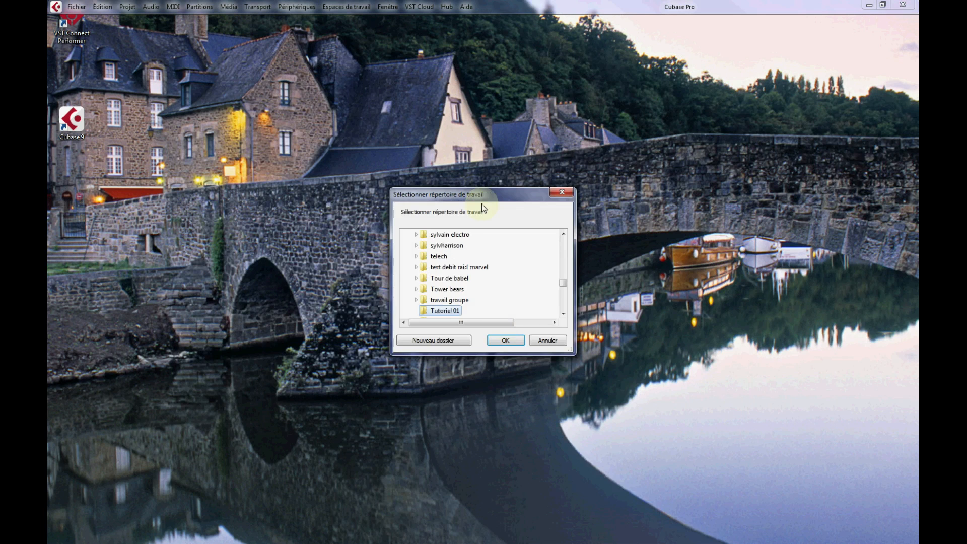
drag(481, 198, 483, 141)
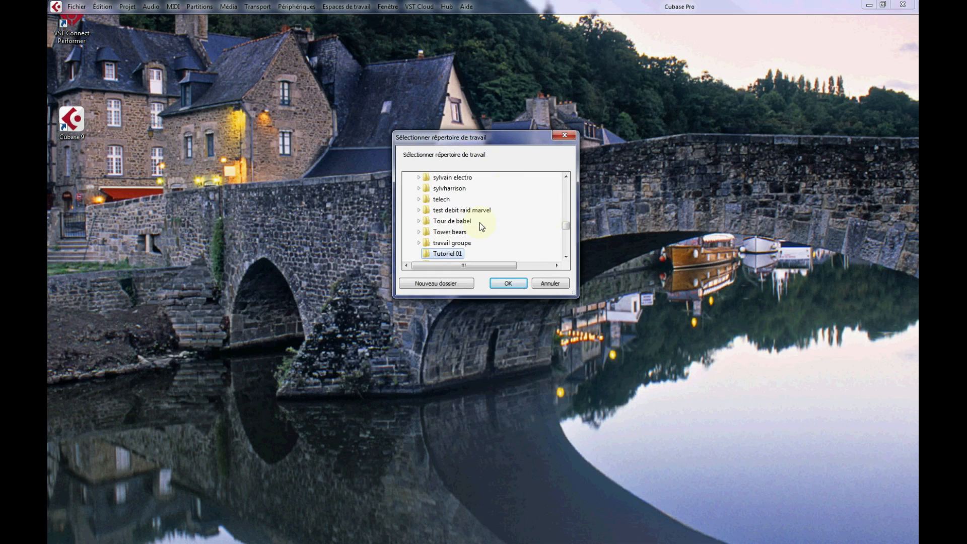
scroll(480, 212, down, 8)
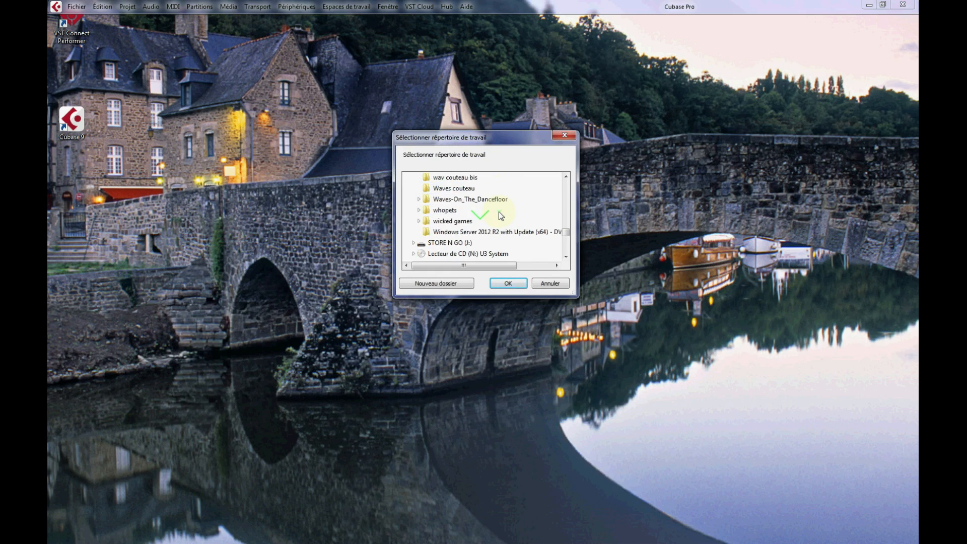
scroll(498, 213, up, 2)
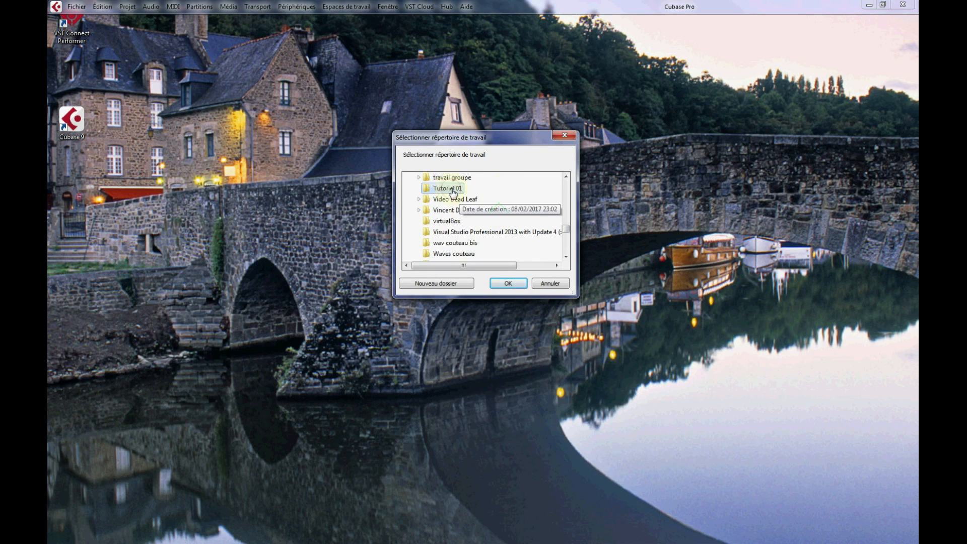
click(509, 285)
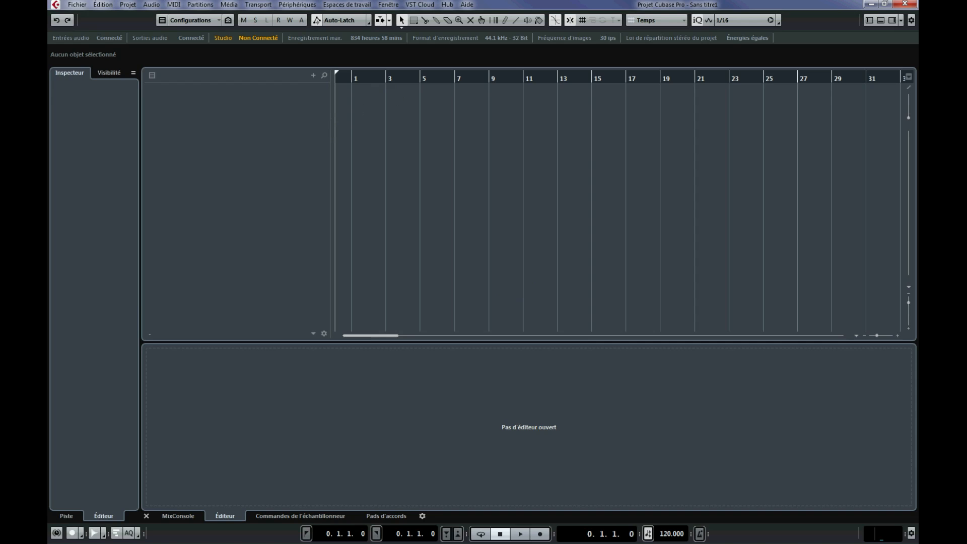
Switch to Windows Explorer and inspect the Tutoriel 01 folder and its Audio subfolder.
drag(917, 169, 638, 92)
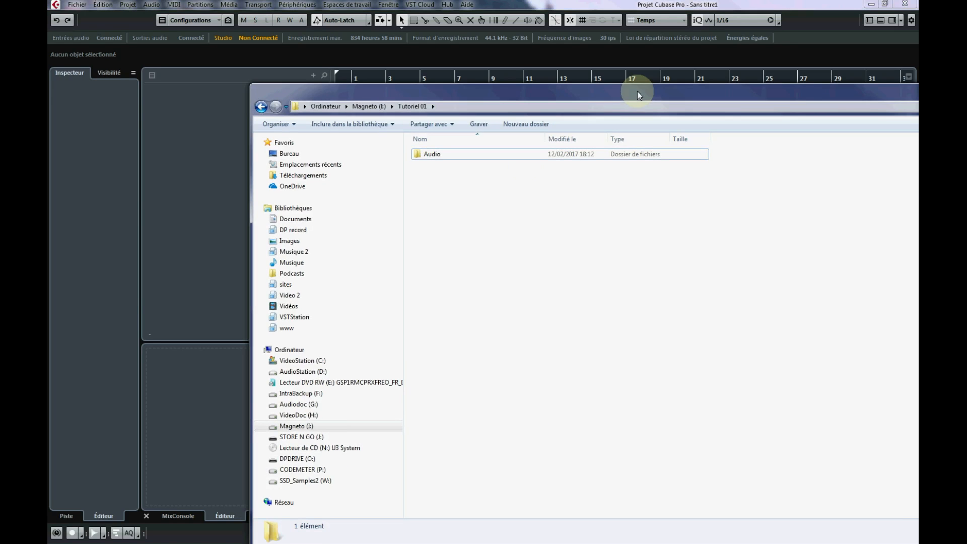
double_click(429, 155)
key(BackSpace)
drag(542, 97, 964, 99)
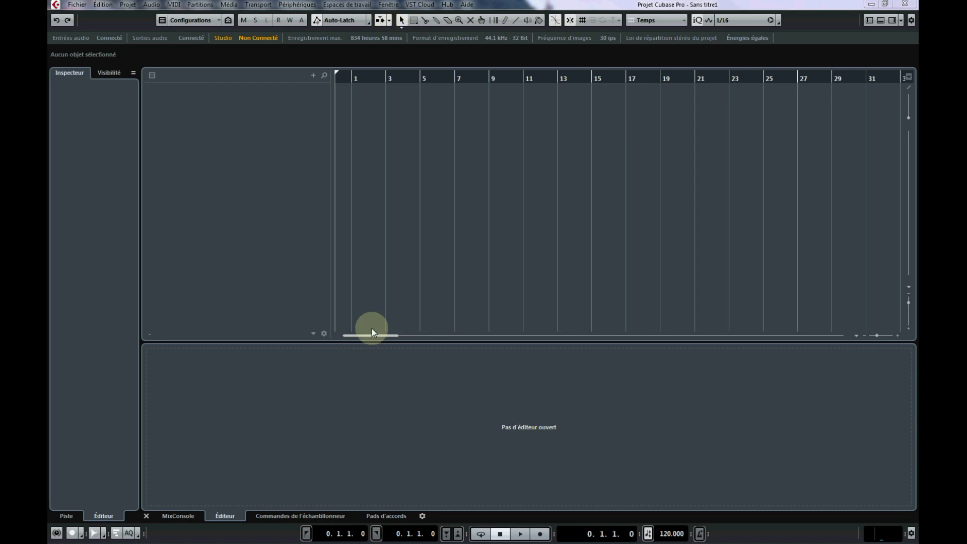
Save the project as "Tutoriel - 12-02-2017" in the Tutoriel 01 folder and check its file in Windows Explorer.
click(78, 5)
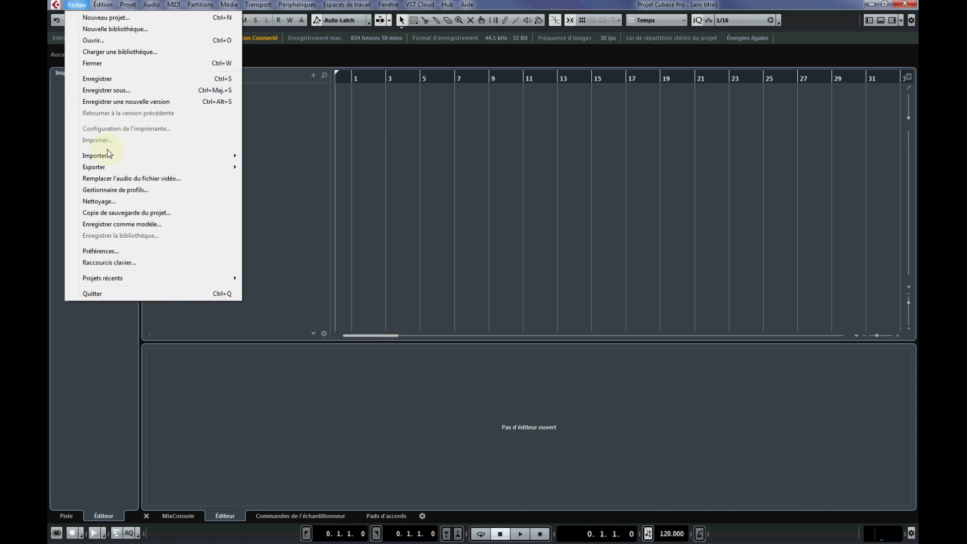
click(126, 90)
click(499, 295)
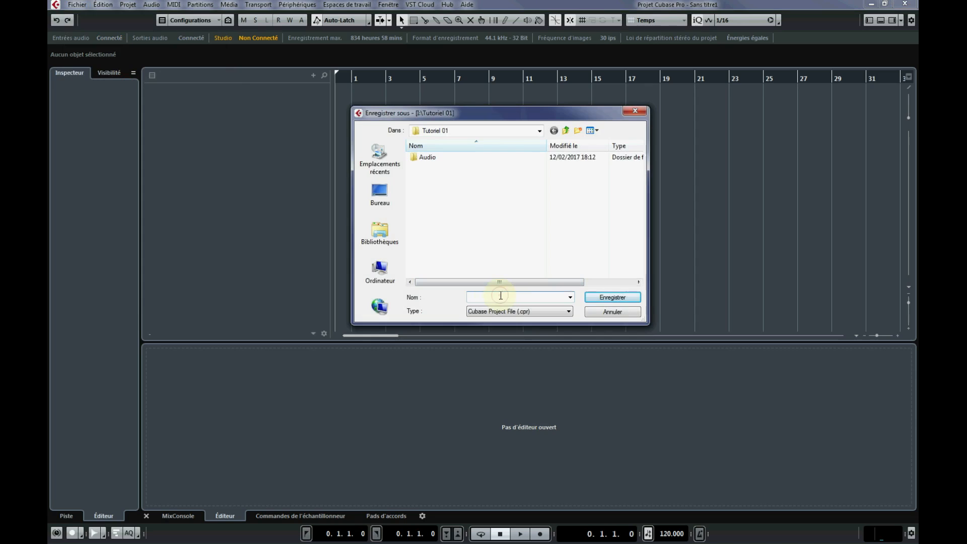
text(Tutoriel - 12-12-2017)
key(Return)
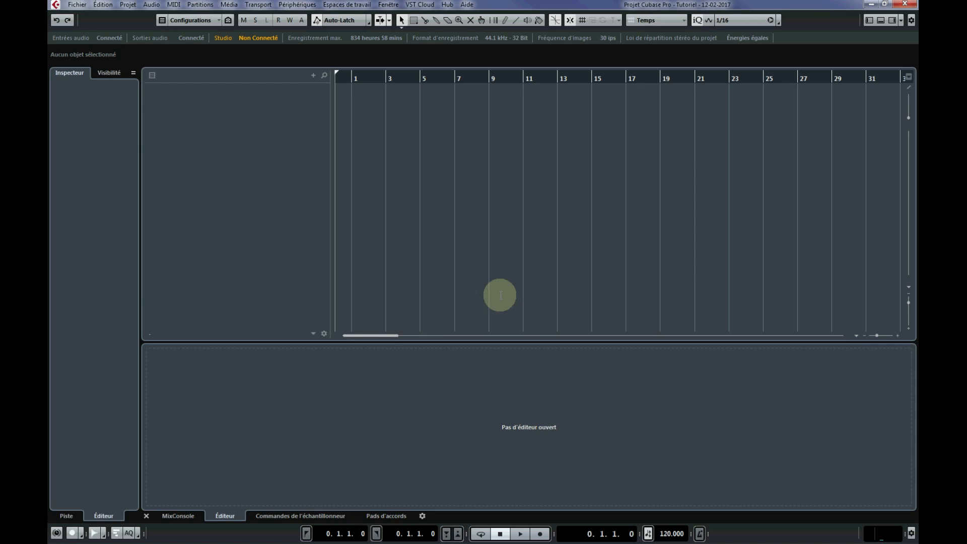
drag(917, 141, 847, 95)
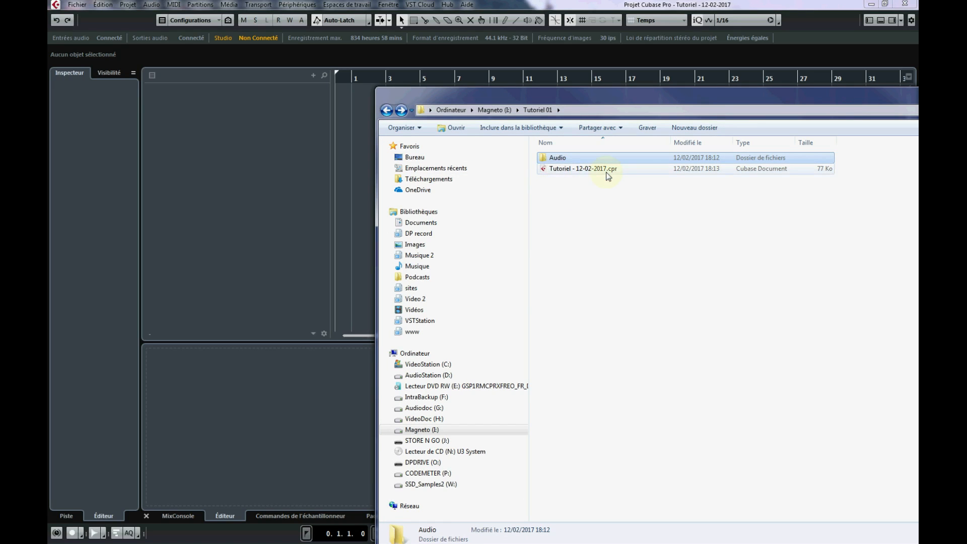
drag(676, 100, 917, 69)
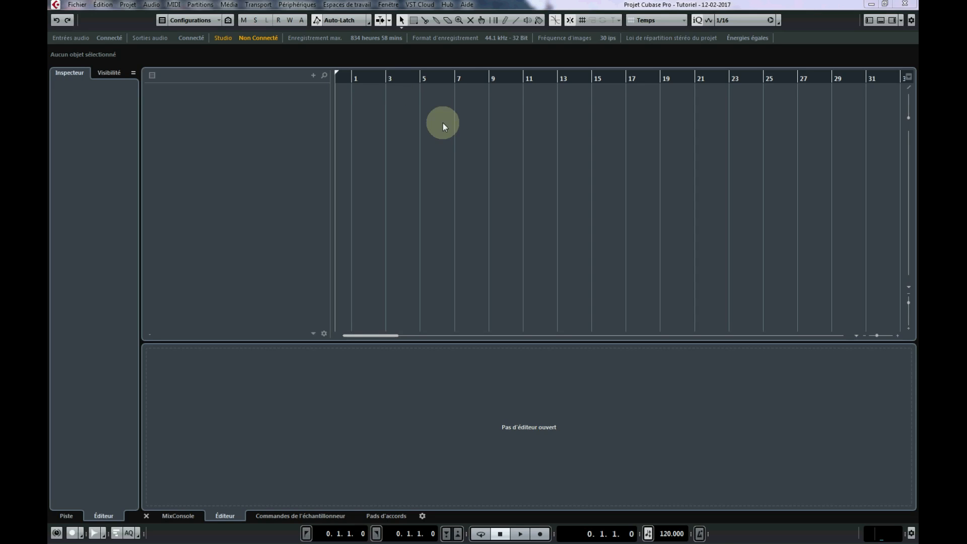
Select Prism Sound Orpheus as the ASIO driver for the VST audio system in the device configuration.
click(304, 5)
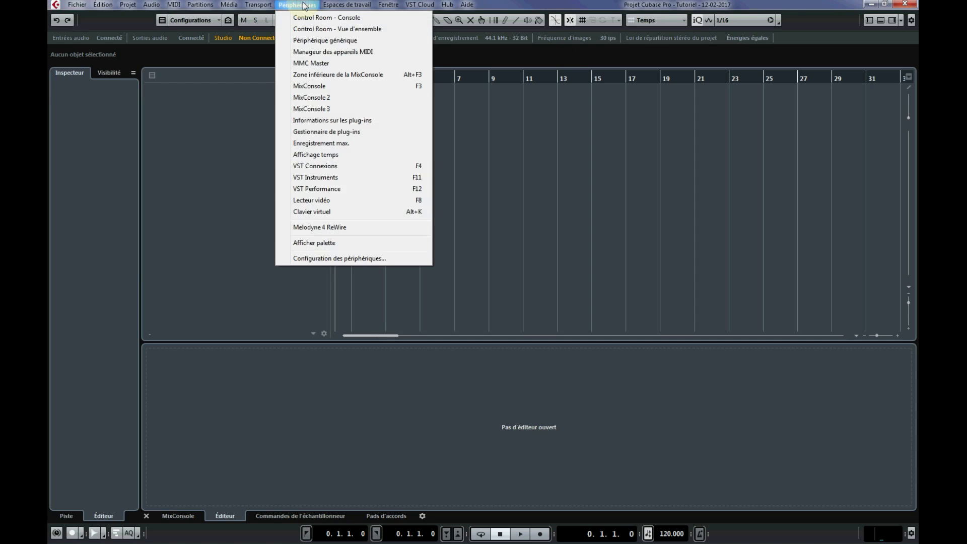
click(358, 259)
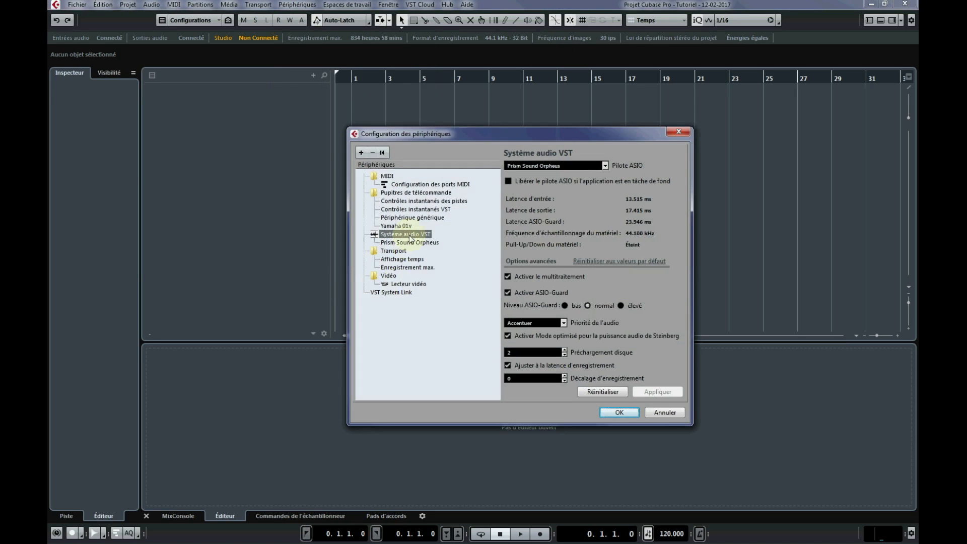
click(568, 167)
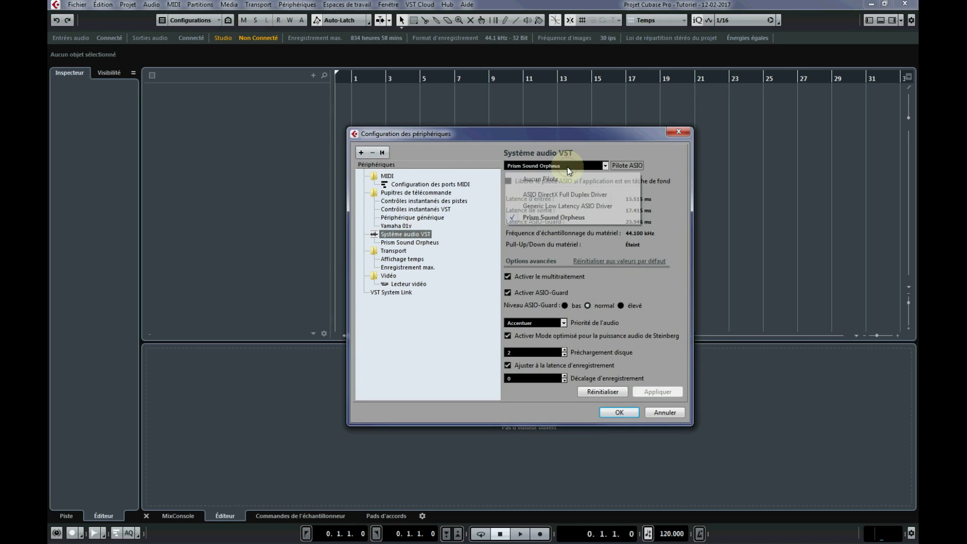
click(573, 217)
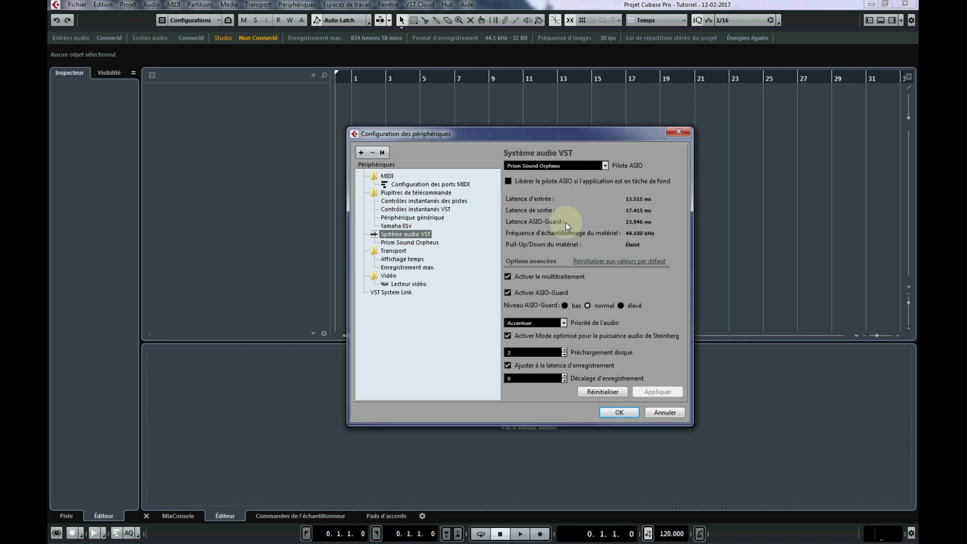
click(619, 412)
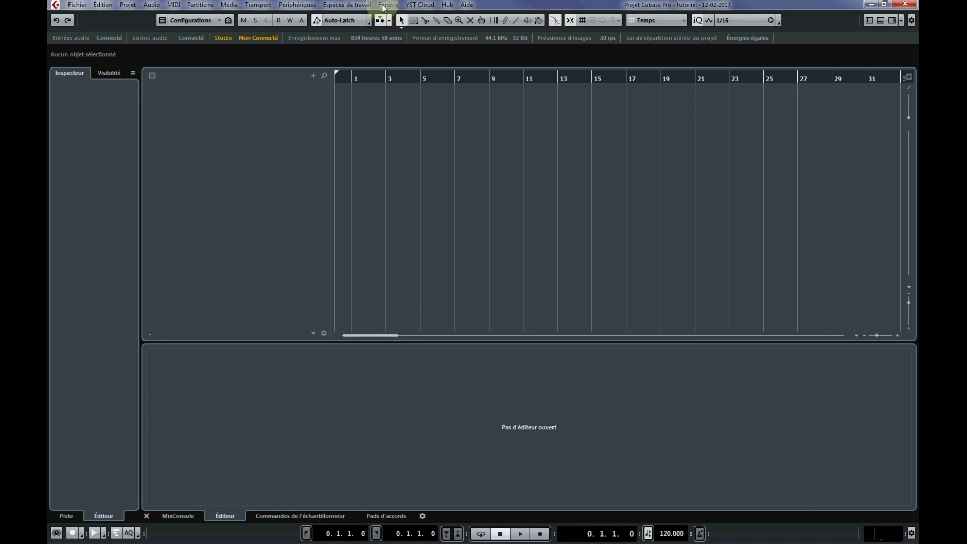
Open VST Connexions and examine the port assignments of the stereo input and output buses.
click(298, 5)
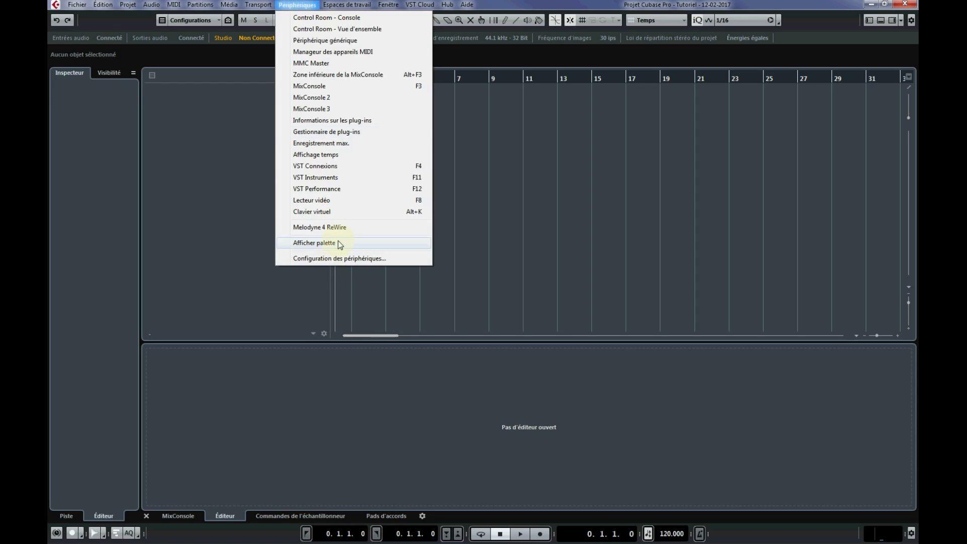
click(337, 168)
mouse_move(473, 29)
mouse_down()
mouse_move(492, 26)
mouse_move(492, 16)
mouse_move(491, 26)
mouse_up()
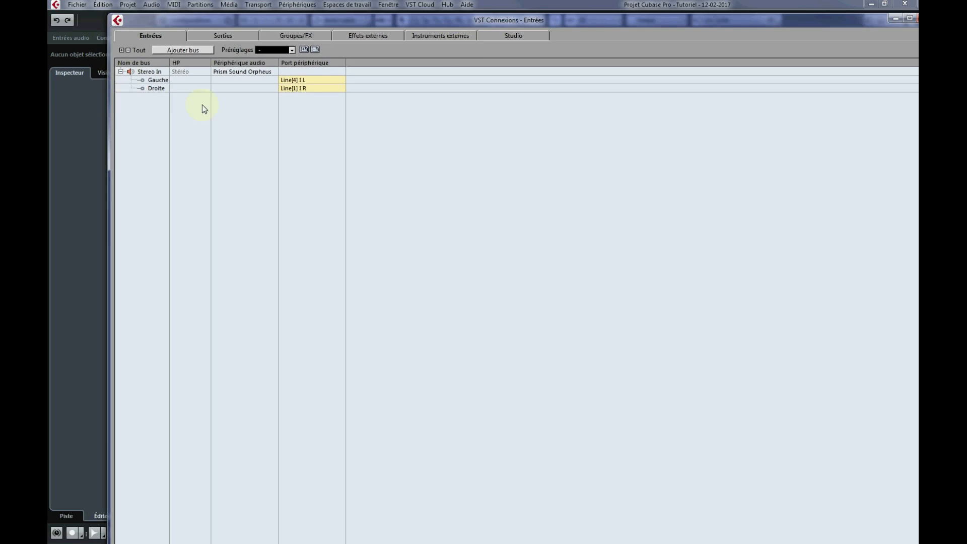
click(232, 36)
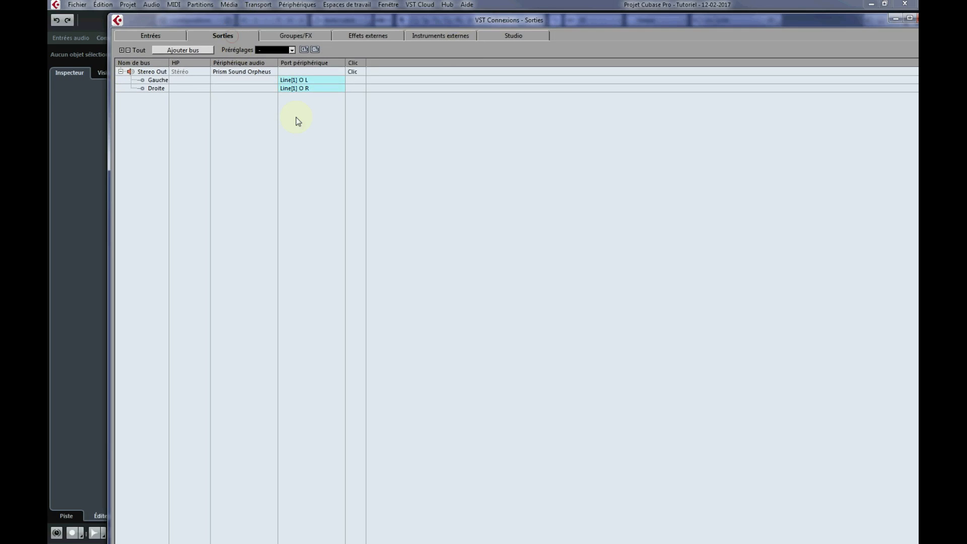
click(156, 33)
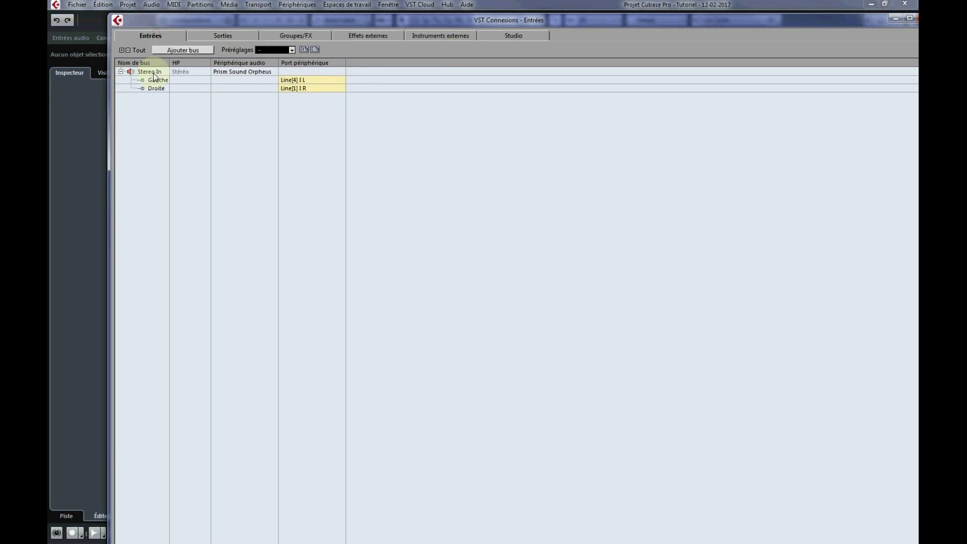
Reopen VST Connexions and check the port choices for the Stereo Out bus's left channel, selecting Line[1] O L.
right_click(151, 101)
click(80, 194)
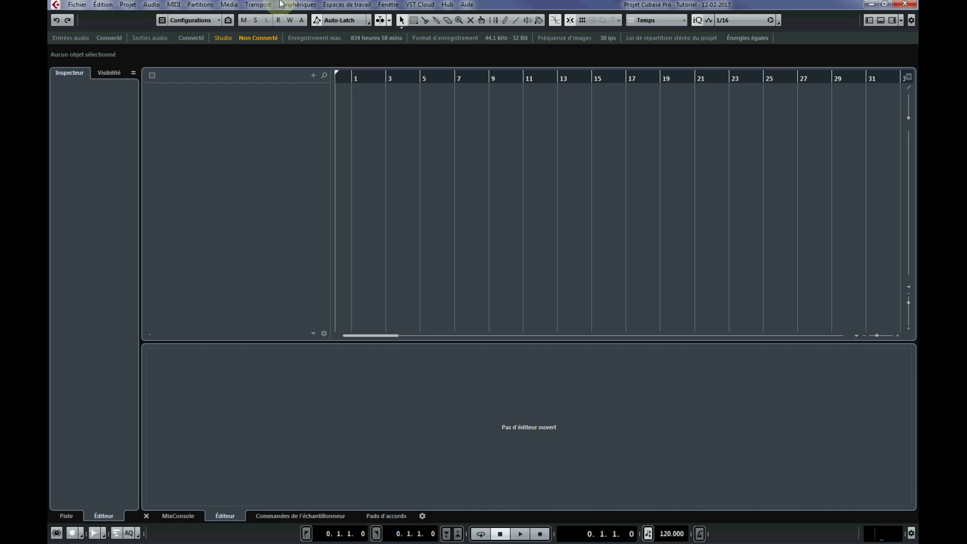
key(F4)
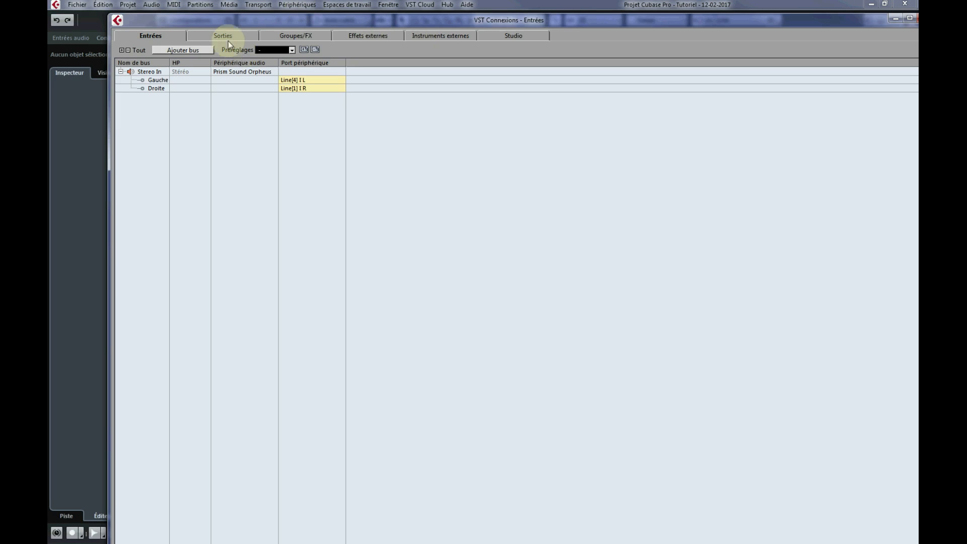
click(232, 35)
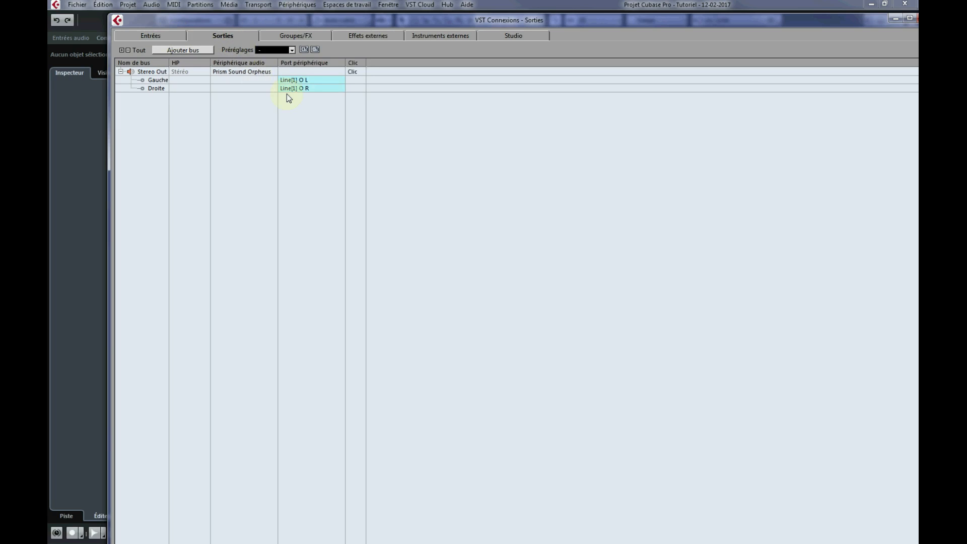
click(307, 80)
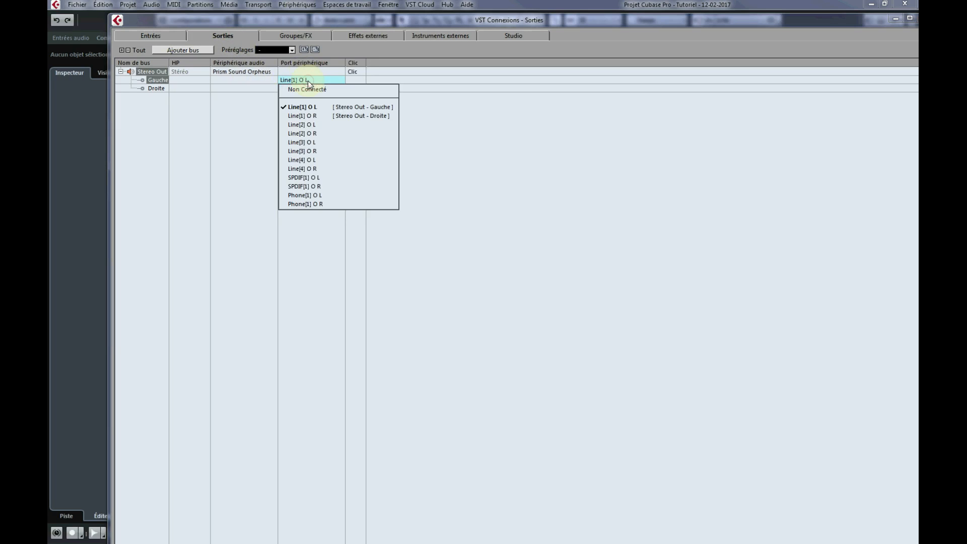
click(302, 107)
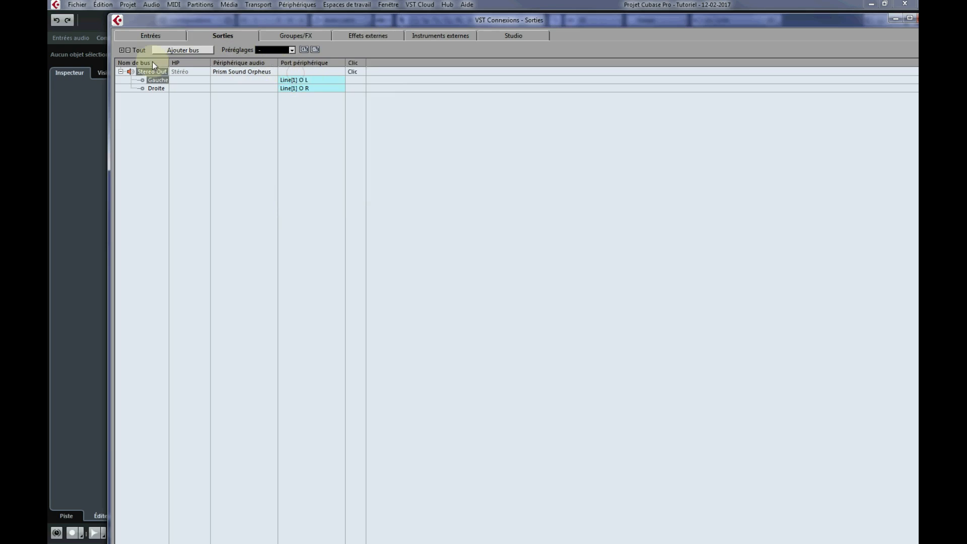
Add a mono input bus in VST Connexions and assign its port to Line[1] I L.
click(176, 33)
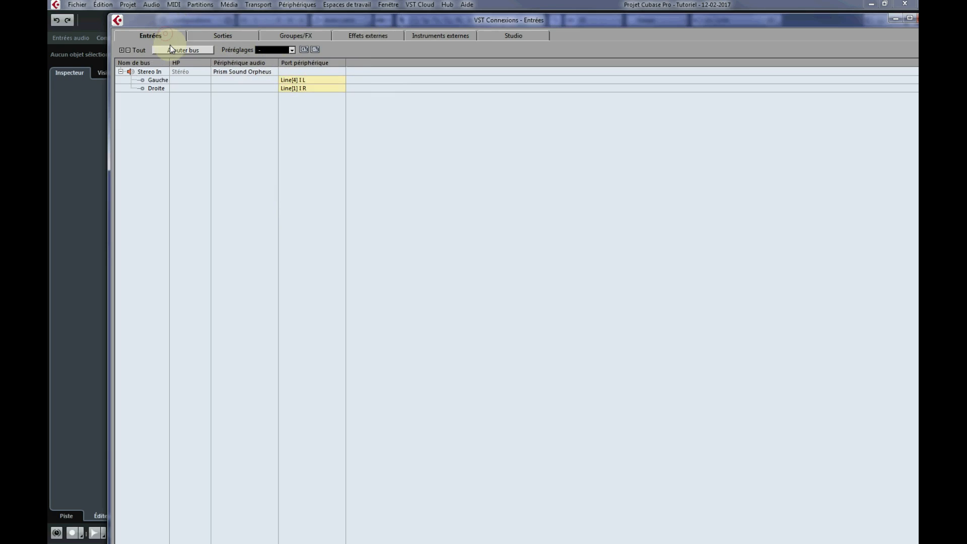
right_click(147, 99)
click(252, 121)
click(120, 96)
click(121, 96)
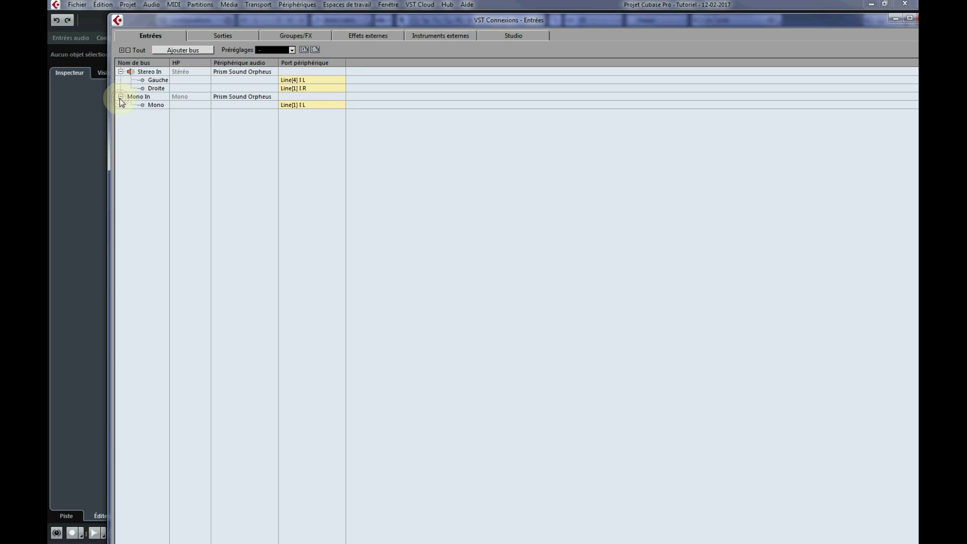
click(292, 107)
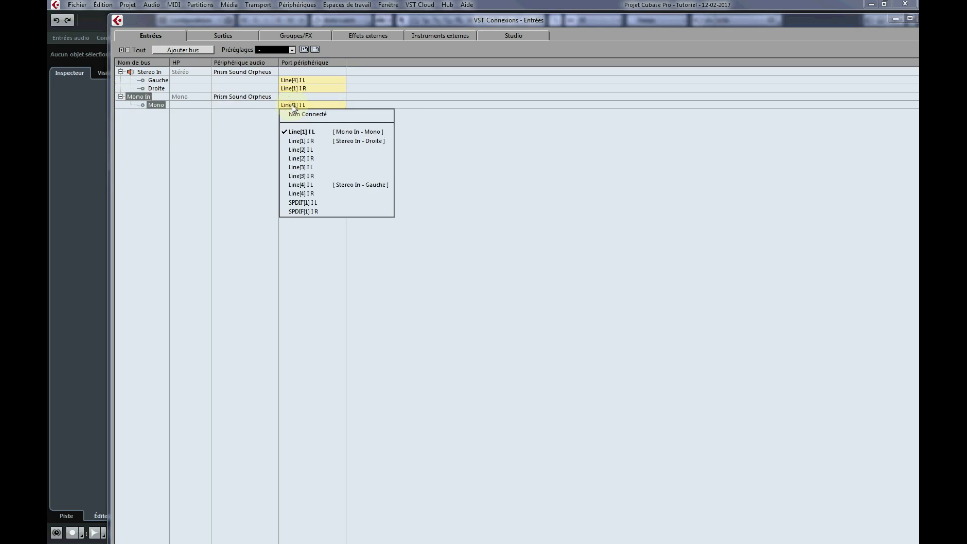
click(313, 132)
Assign Line[1] I L to the left channel of the Stereo In bus and close VST Connexions.
click(305, 80)
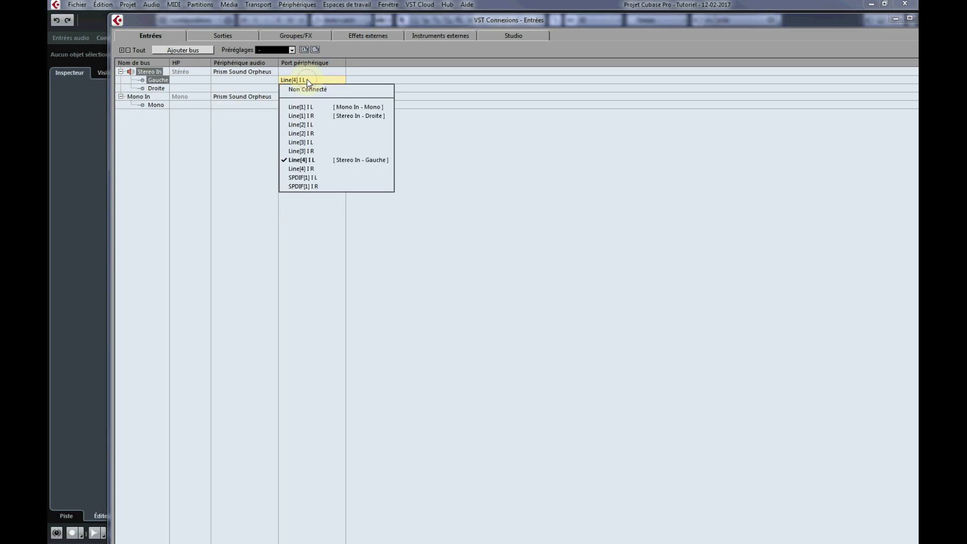
click(313, 105)
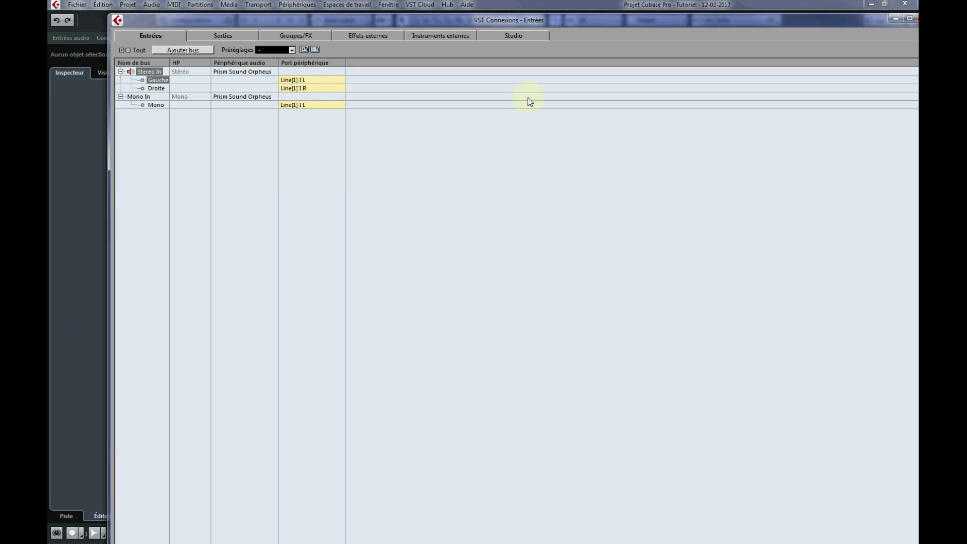
drag(847, 20, 817, 26)
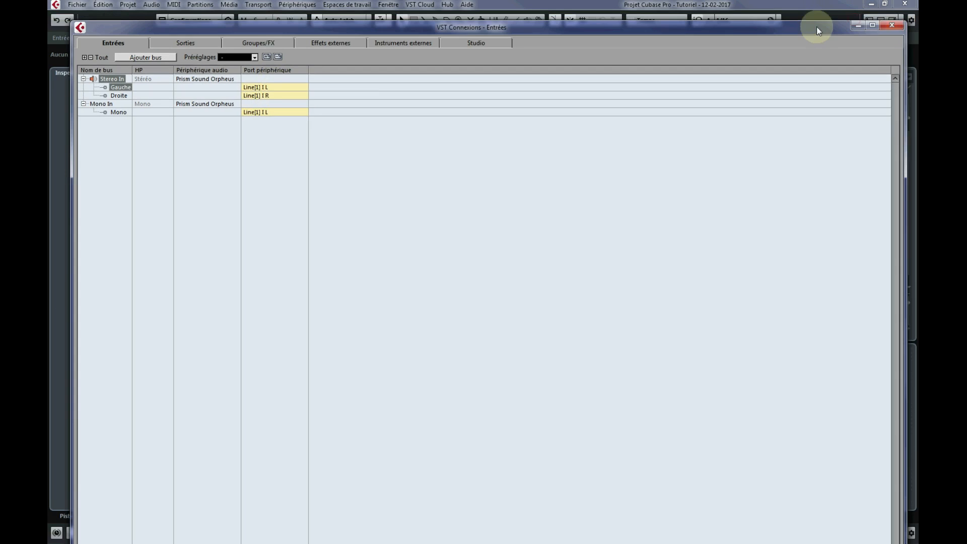
click(893, 26)
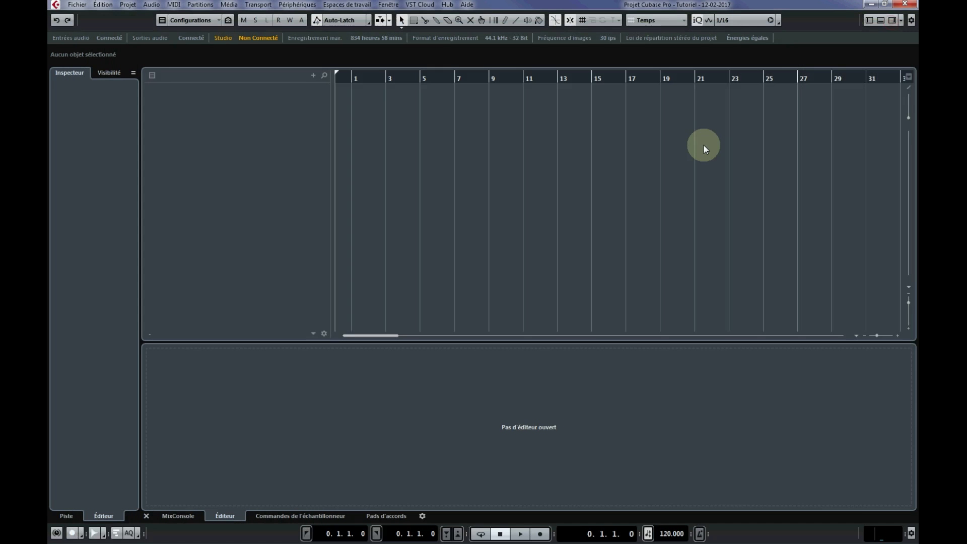
Save the project with the configured VST connections.
click(83, 6)
click(107, 79)
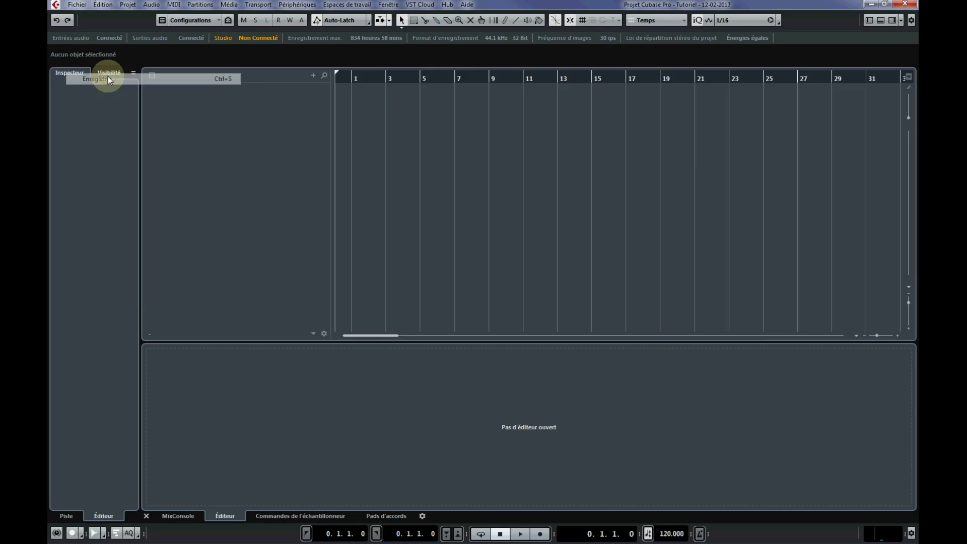
click(179, 122)
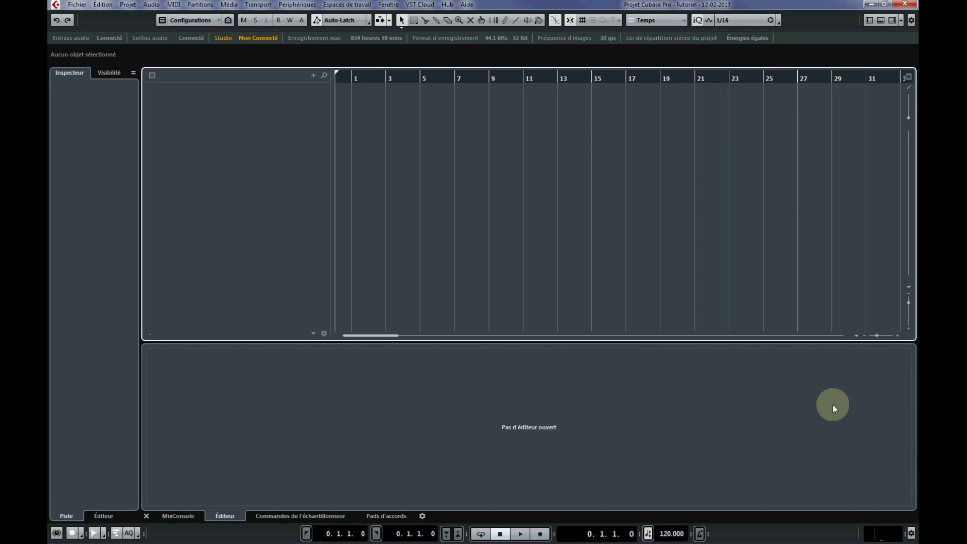
View the right zone and the lower zone's MixConsole faders, inserts and sends, and hide both zones.
click(889, 21)
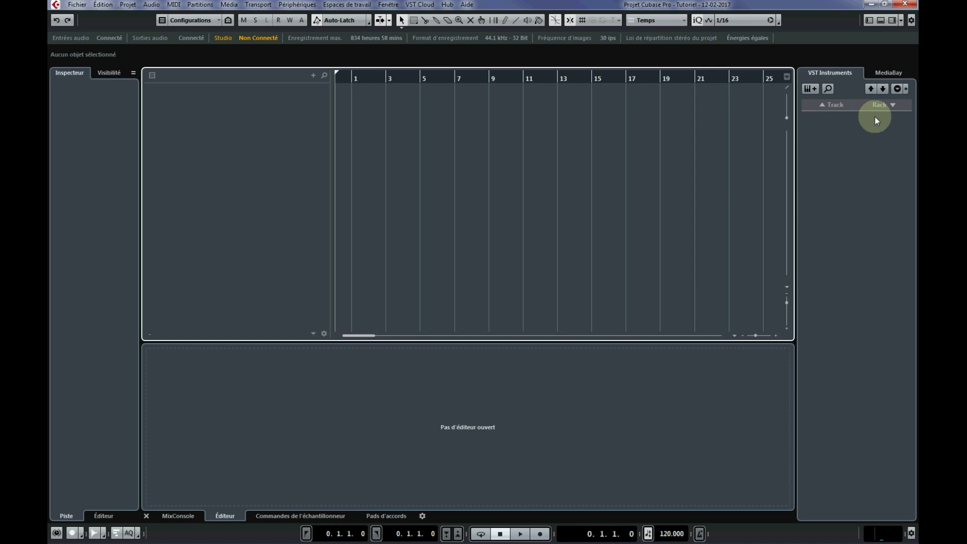
click(892, 20)
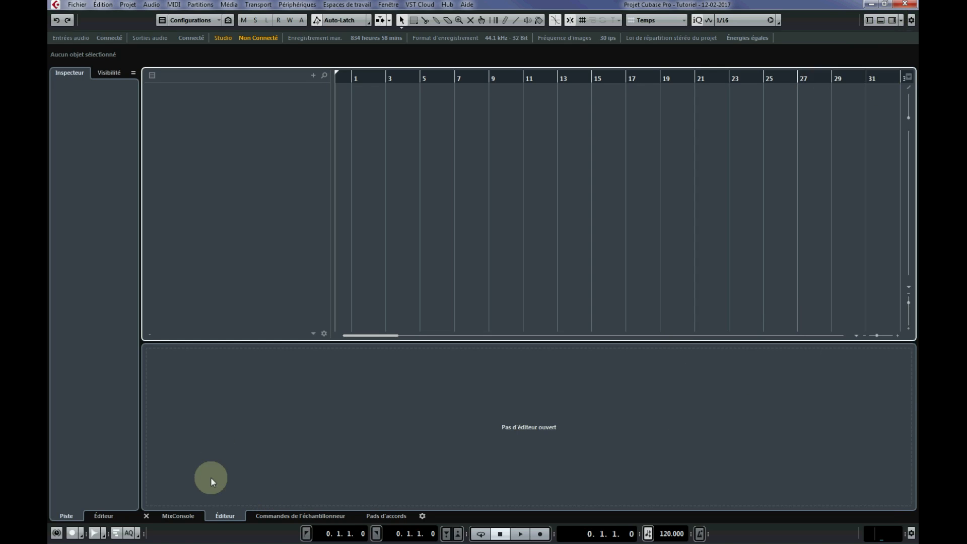
click(185, 511)
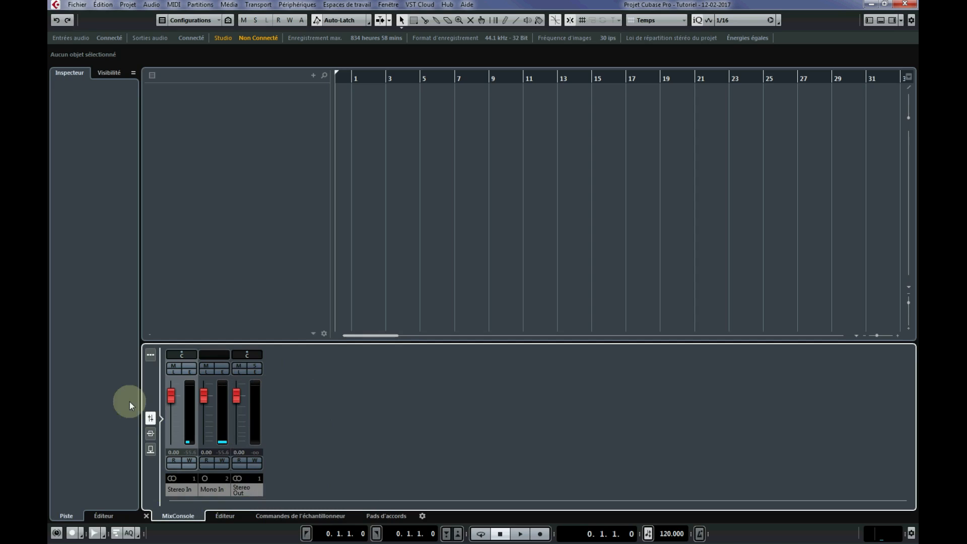
click(150, 433)
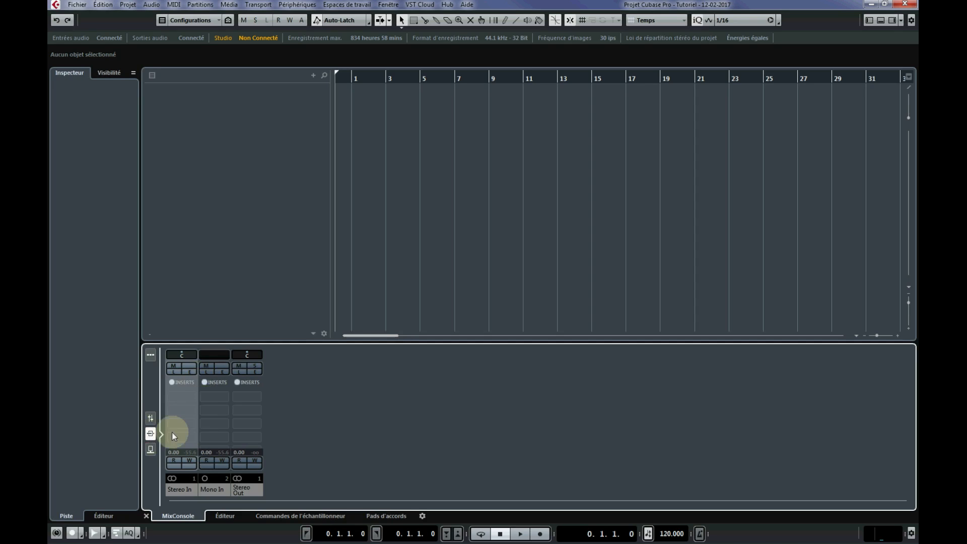
click(151, 448)
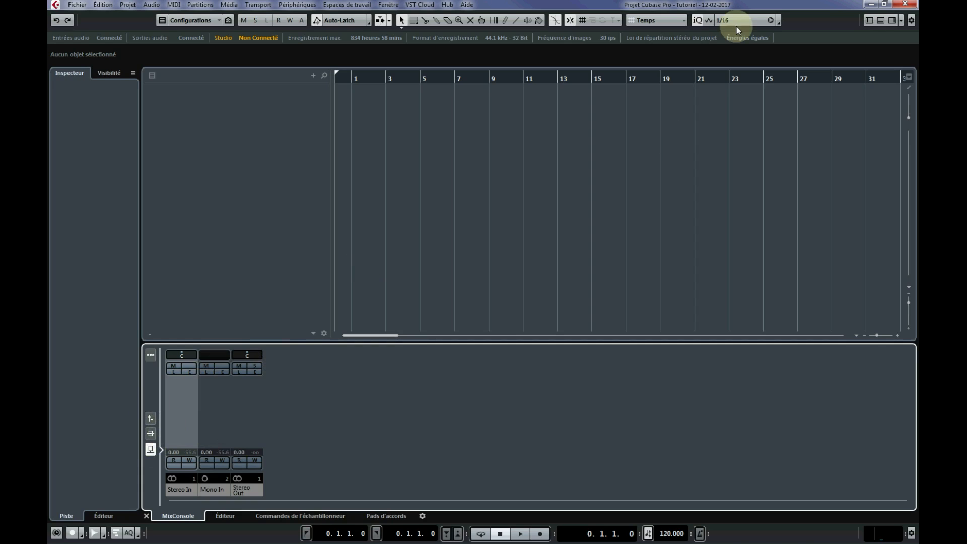
click(881, 18)
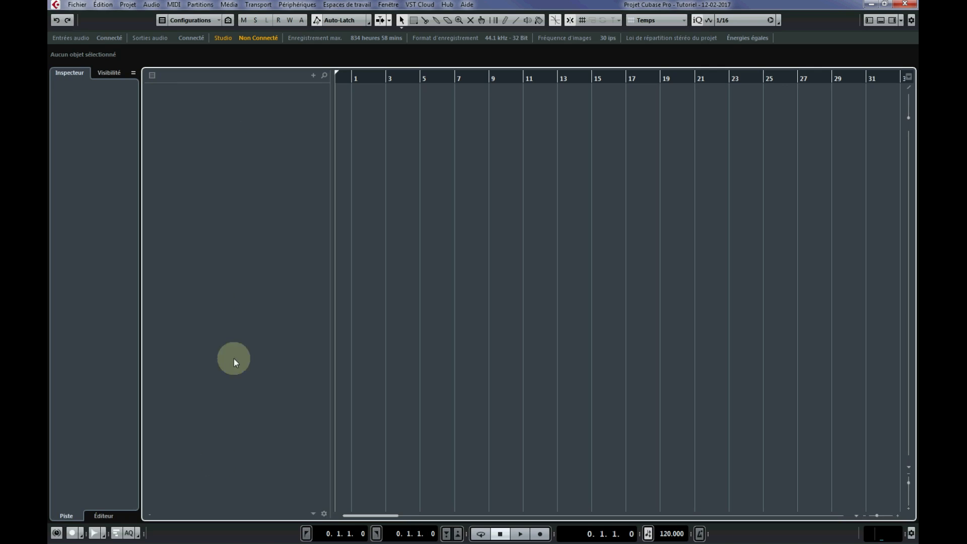
Examine the track types available for adding and the instruments offered in the VST Instruments rack.
right_click(231, 125)
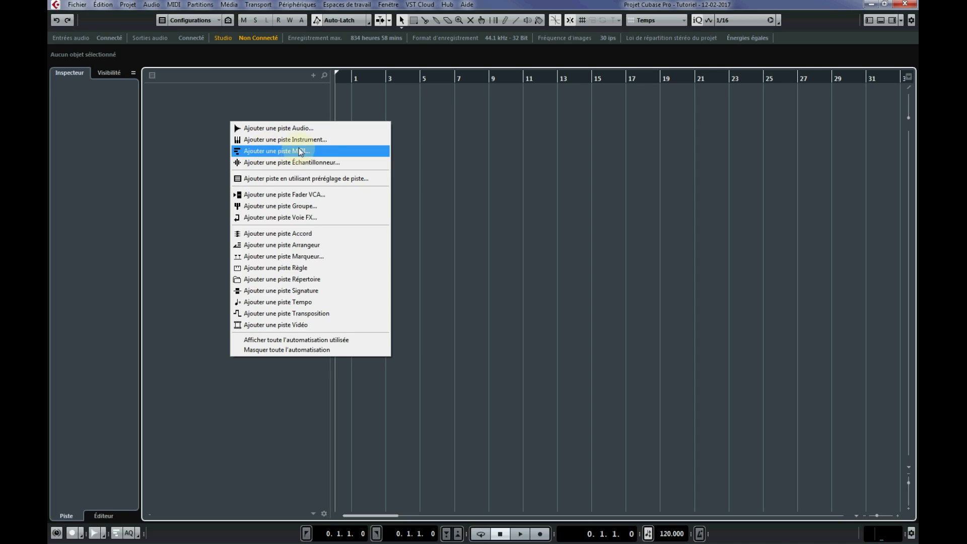
click(296, 109)
click(293, 6)
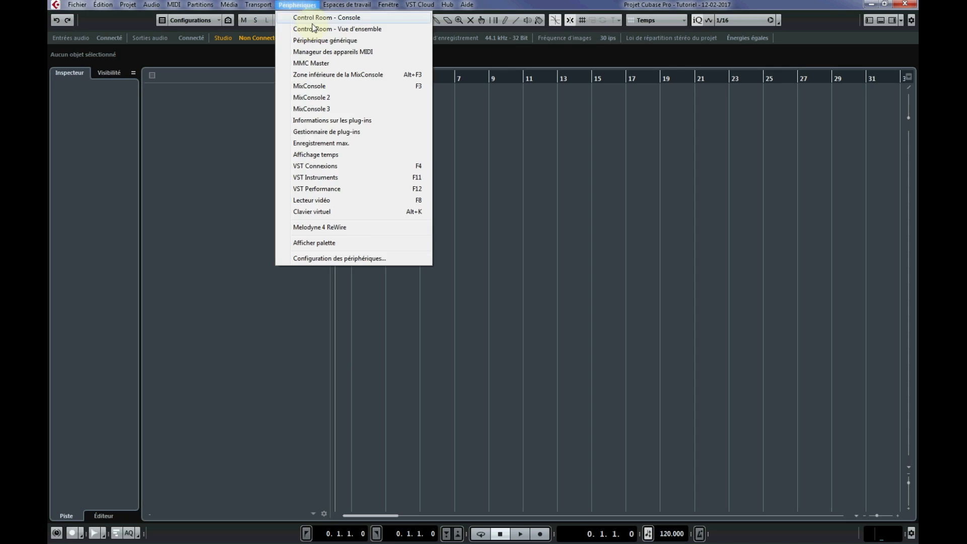
click(318, 179)
drag(416, 183, 442, 132)
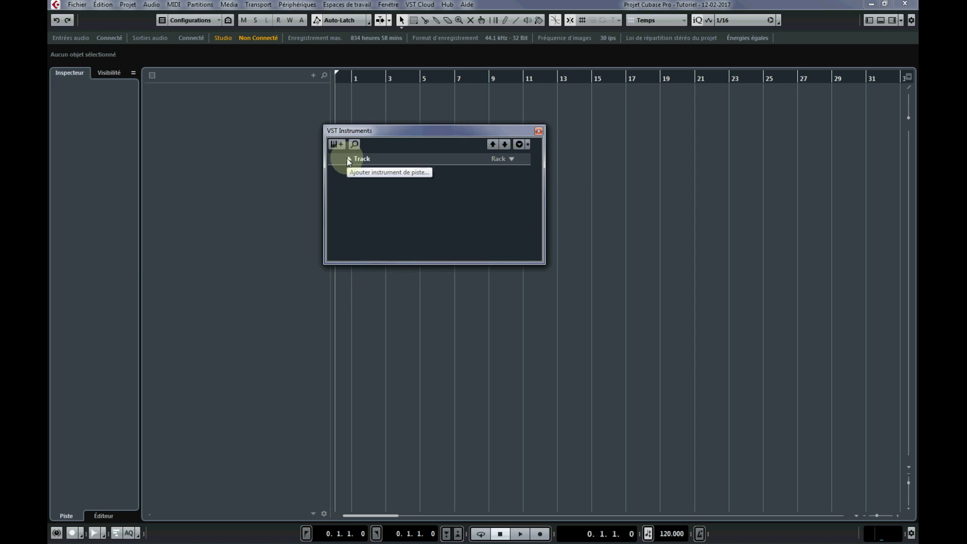
click(511, 159)
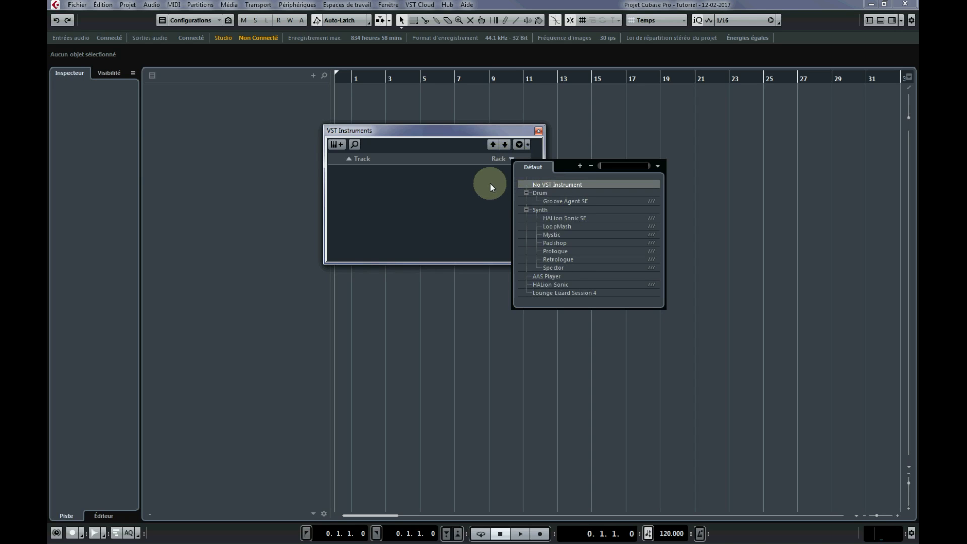
click(476, 207)
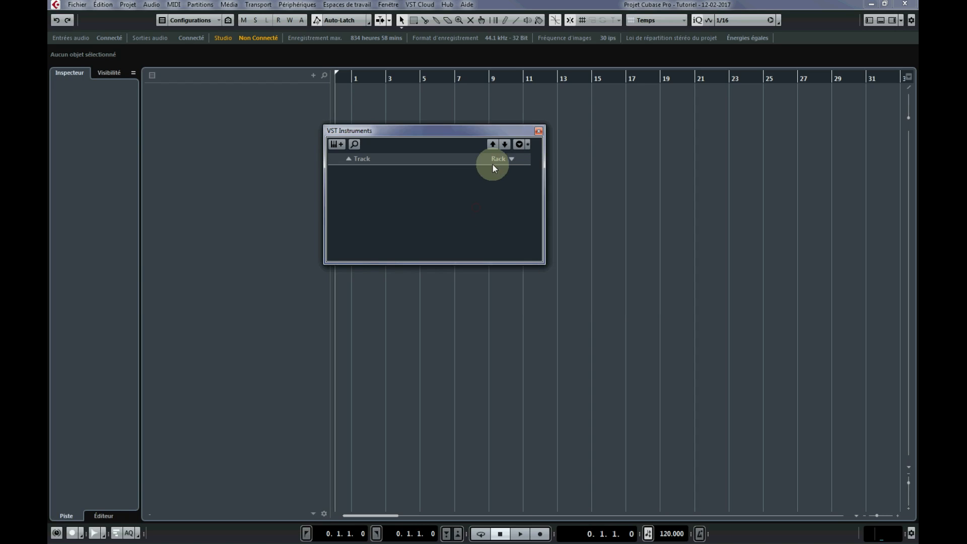
click(536, 131)
right_click(211, 130)
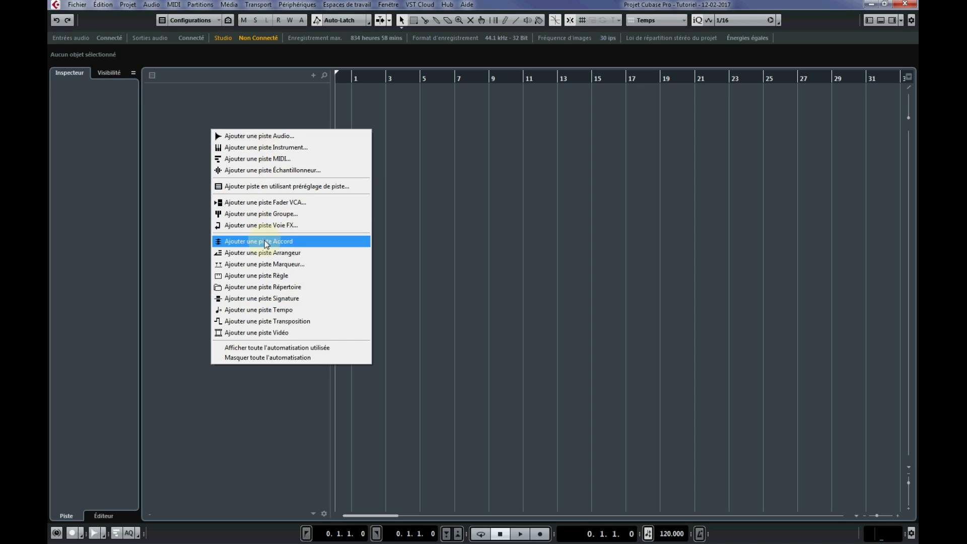
click(180, 159)
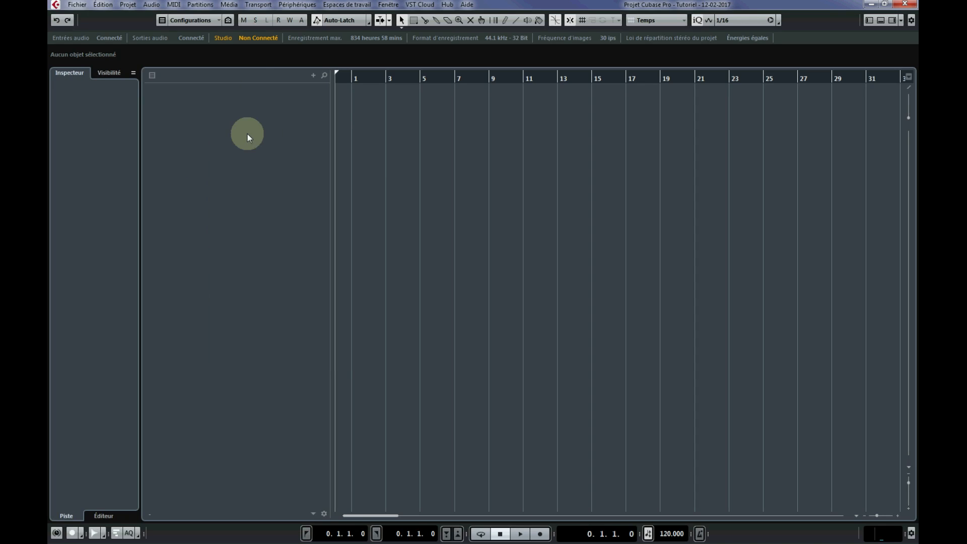
Begin adding an instrument track with its output routed to Stereo Out.
right_click(240, 132)
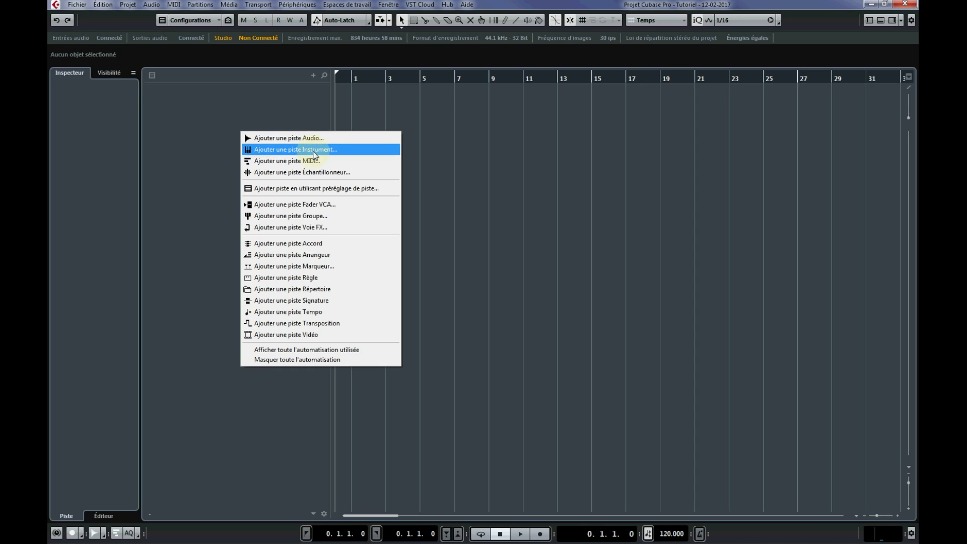
click(279, 151)
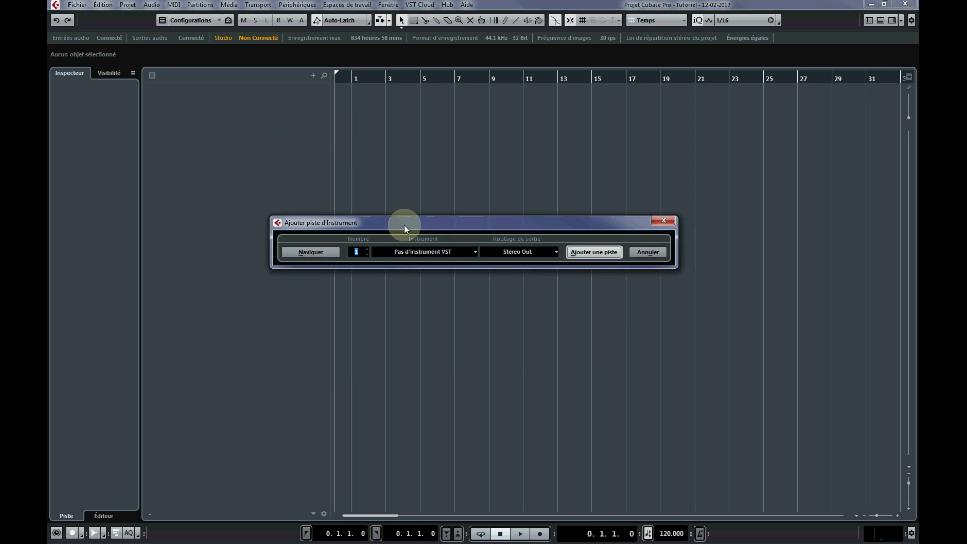
drag(407, 223, 379, 163)
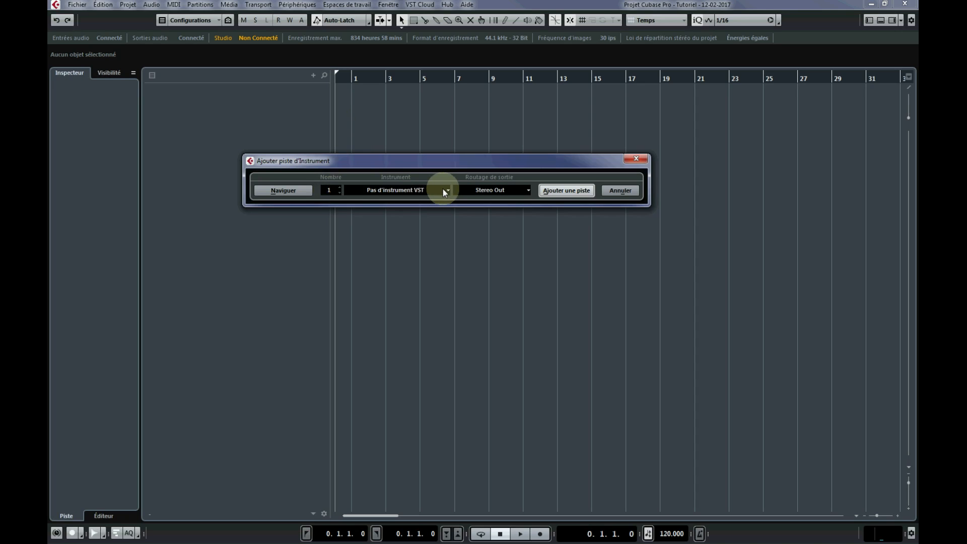
click(515, 190)
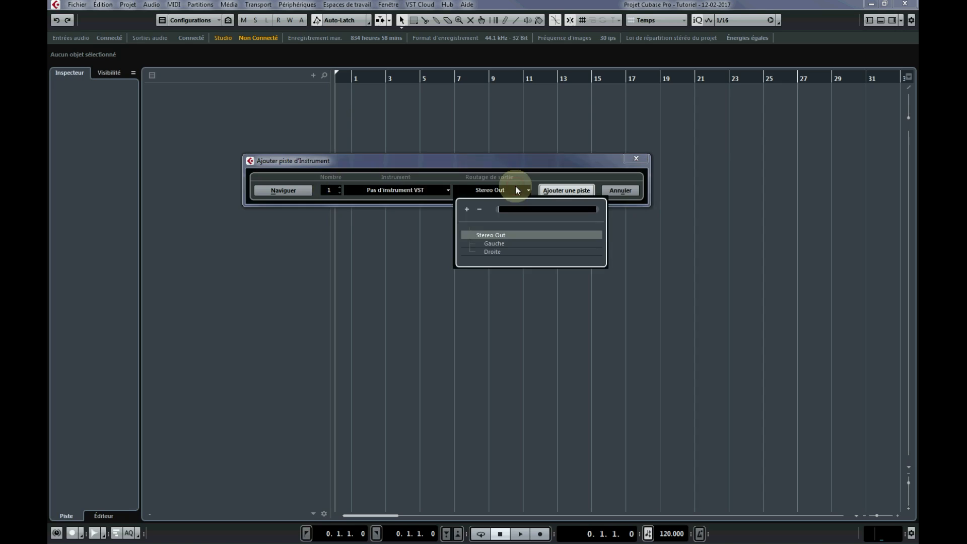
click(514, 234)
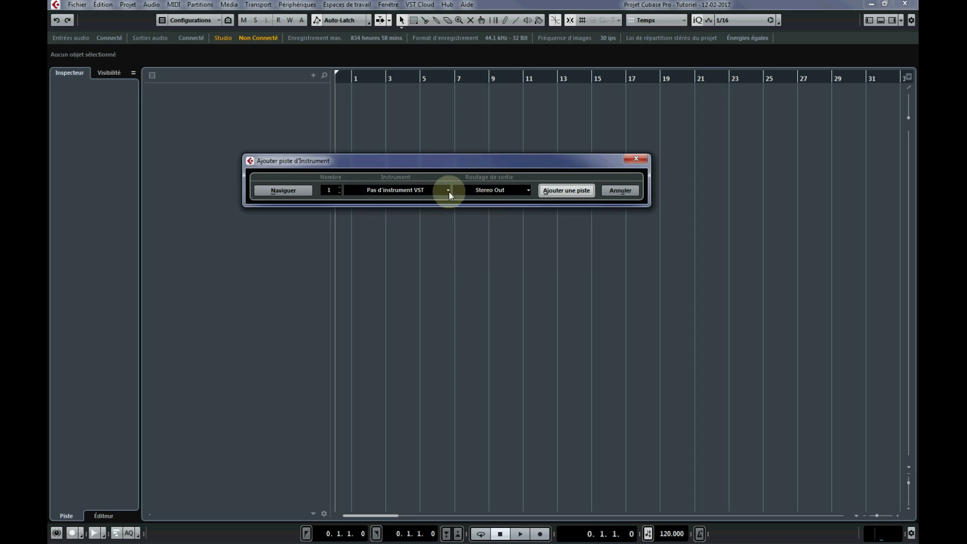
click(485, 190)
click(495, 189)
Choose Groove Agent SE as the instrument and add the single track.
click(447, 191)
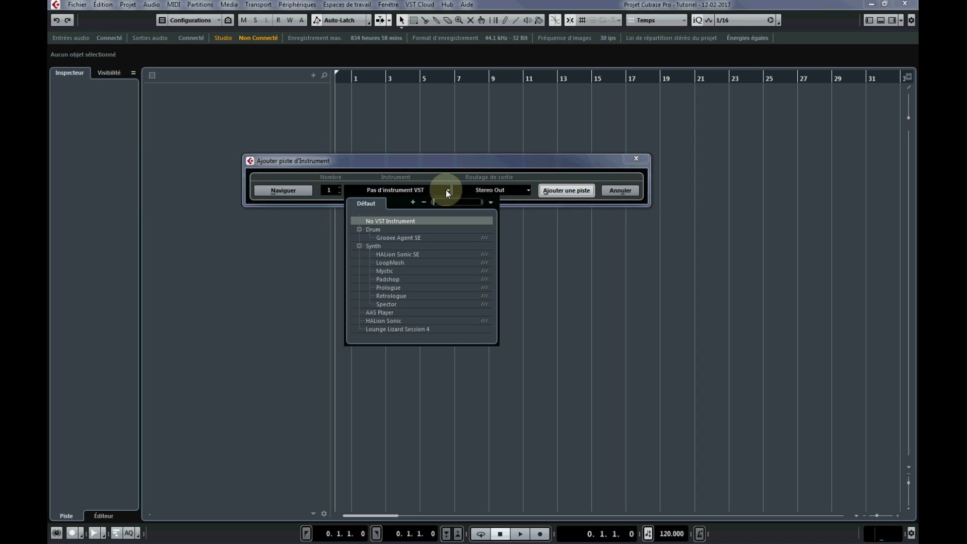
click(407, 238)
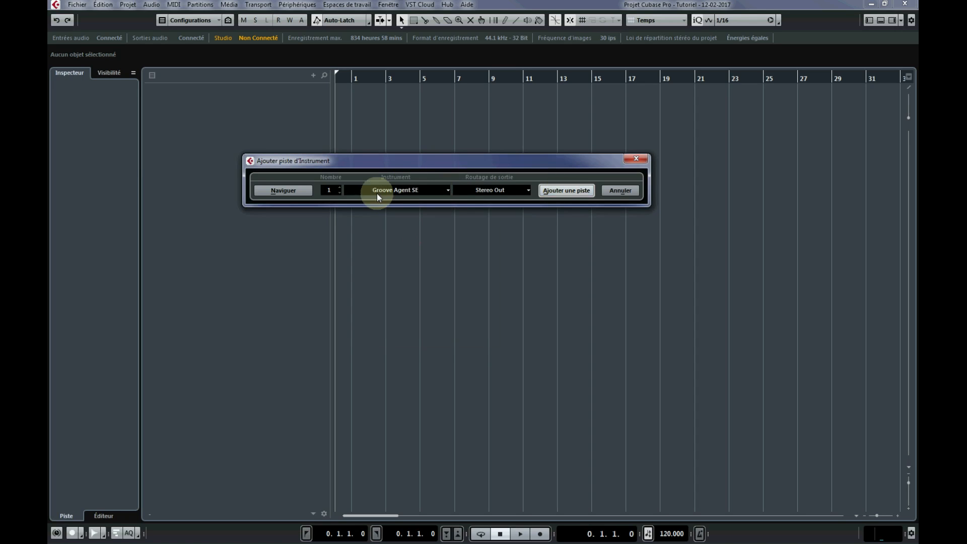
drag(427, 159, 385, 158)
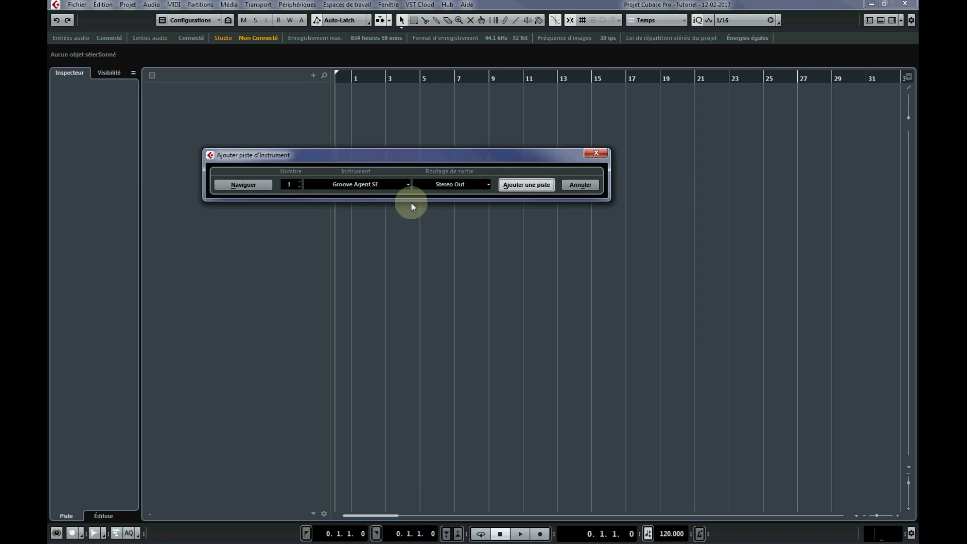
click(537, 184)
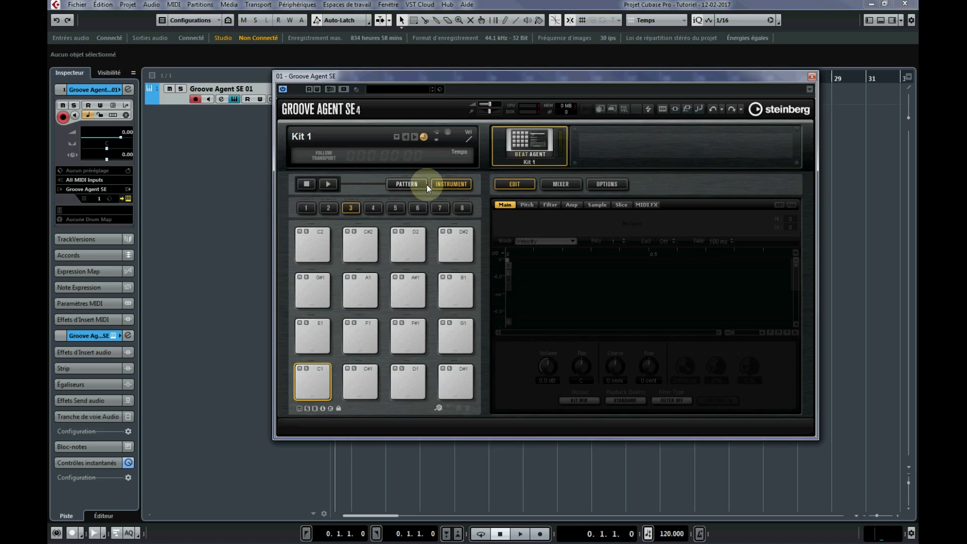
Open Groove Agent SE's preset browser and clear the Drum&Perc, Drumset and Alternative Rock filters.
drag(443, 76, 464, 137)
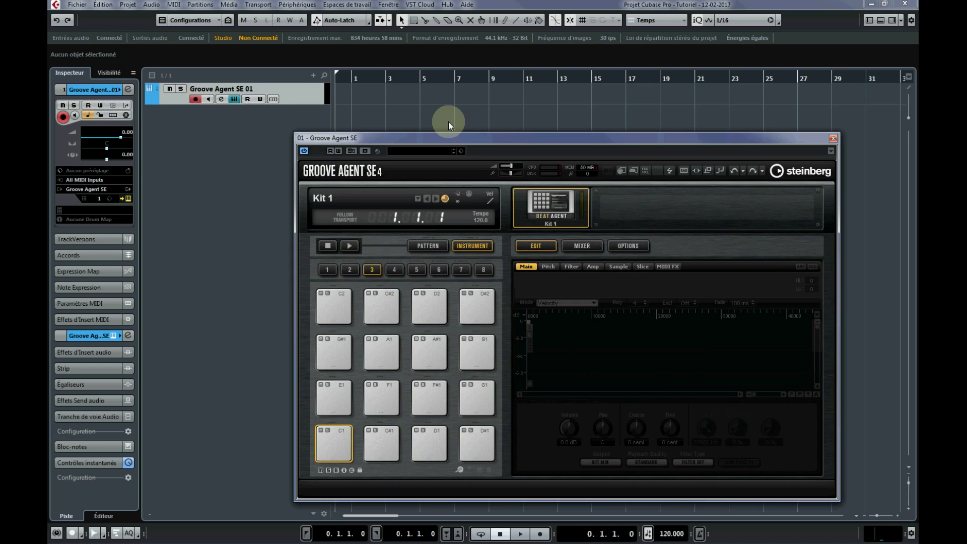
drag(450, 133, 407, 108)
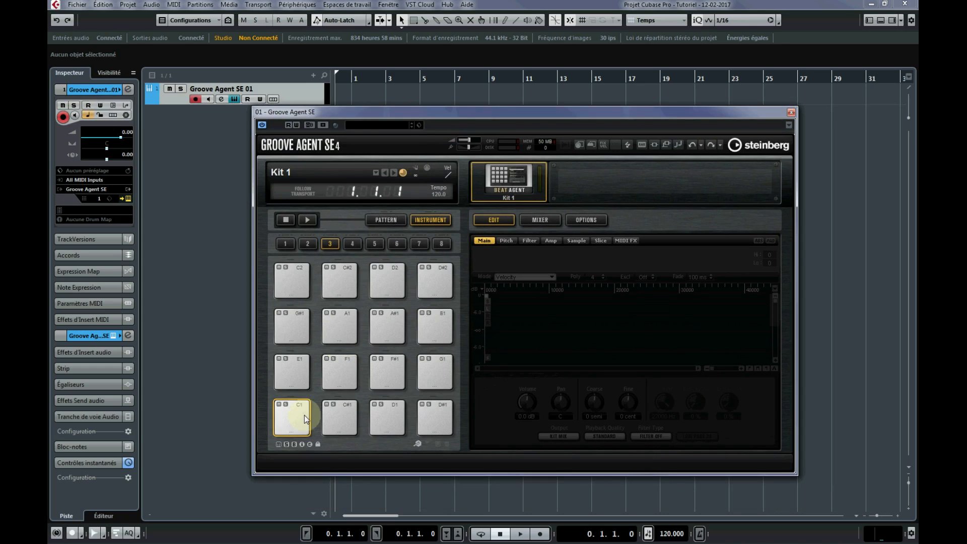
click(395, 126)
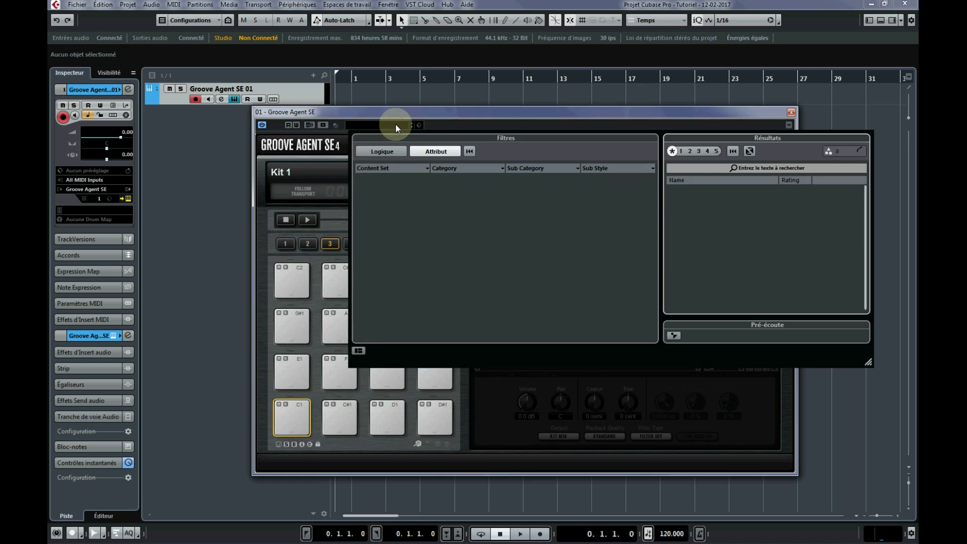
click(429, 220)
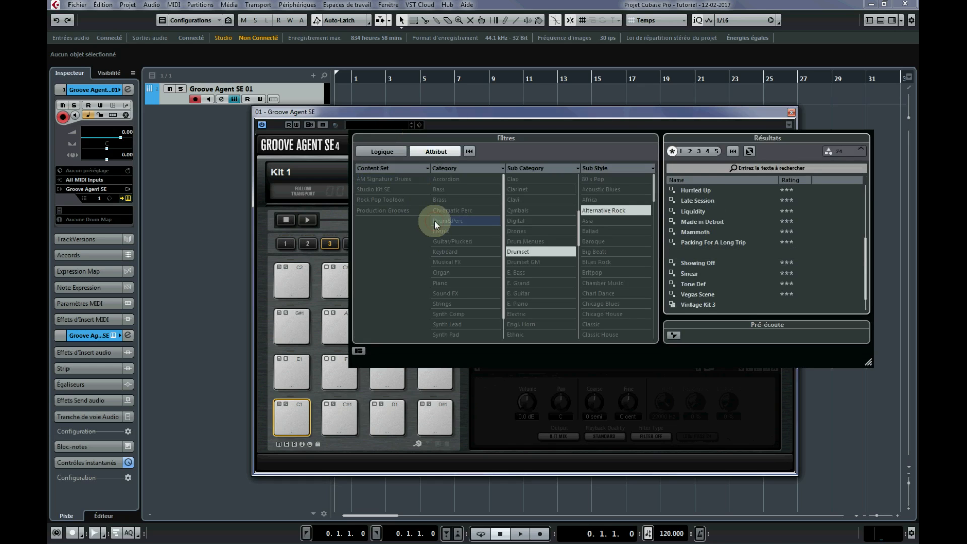
click(524, 250)
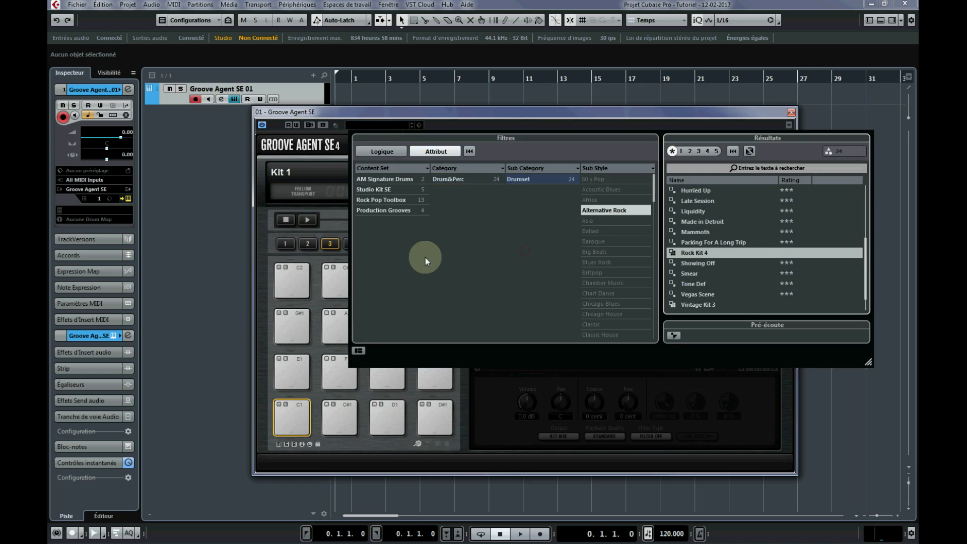
click(618, 212)
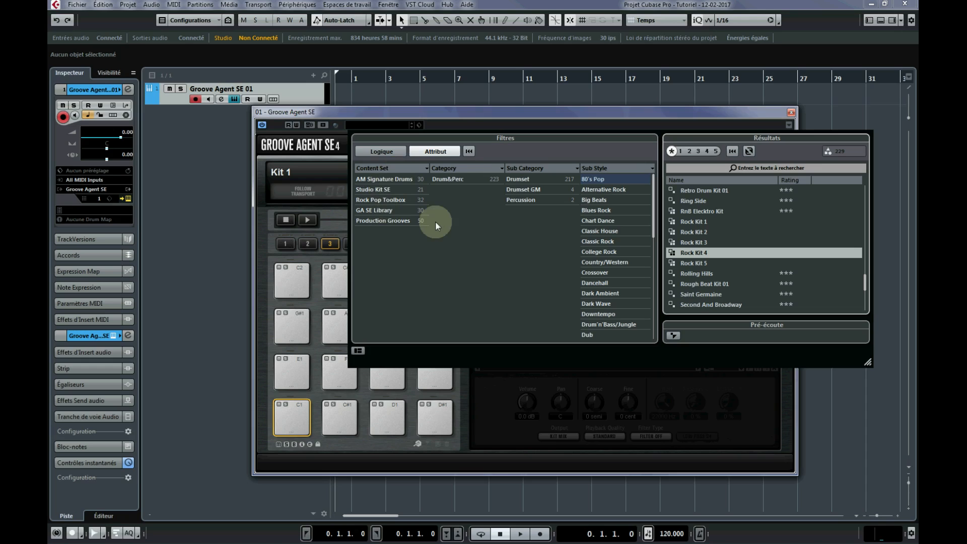
Filter the Groove Agent SE presets by the Drumset sub category.
click(467, 180)
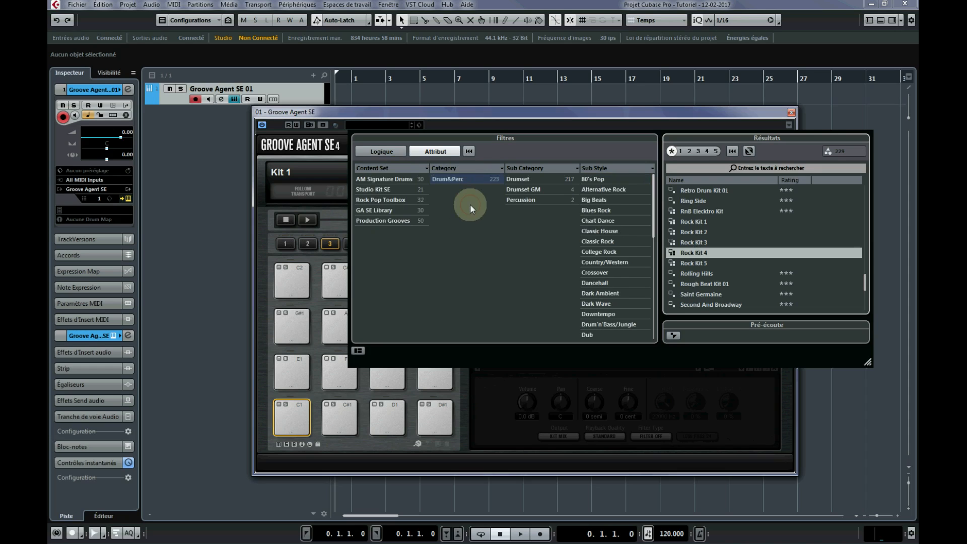
click(467, 171)
click(530, 288)
click(540, 182)
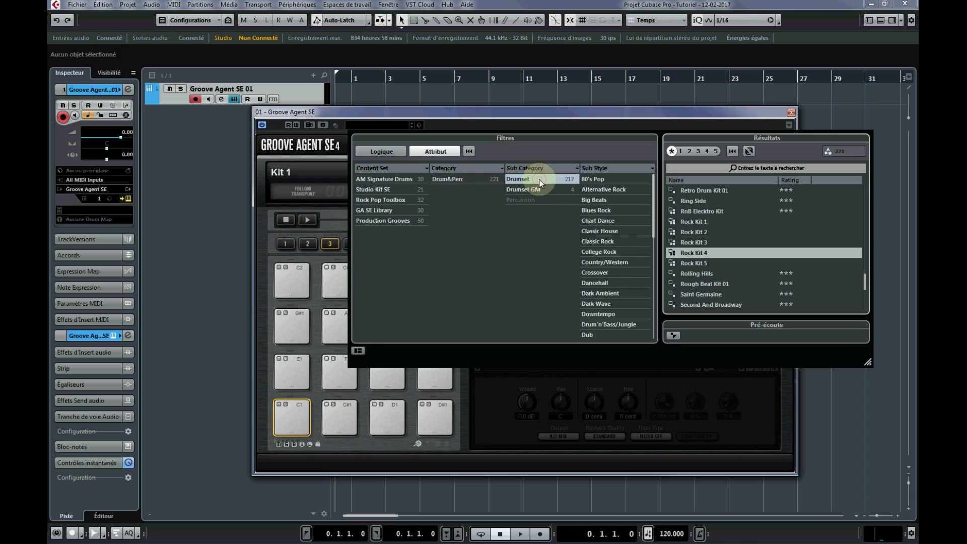
Load the Rock Kit 4 preset from the results and close the preset browser.
scroll(664, 237, down, 2)
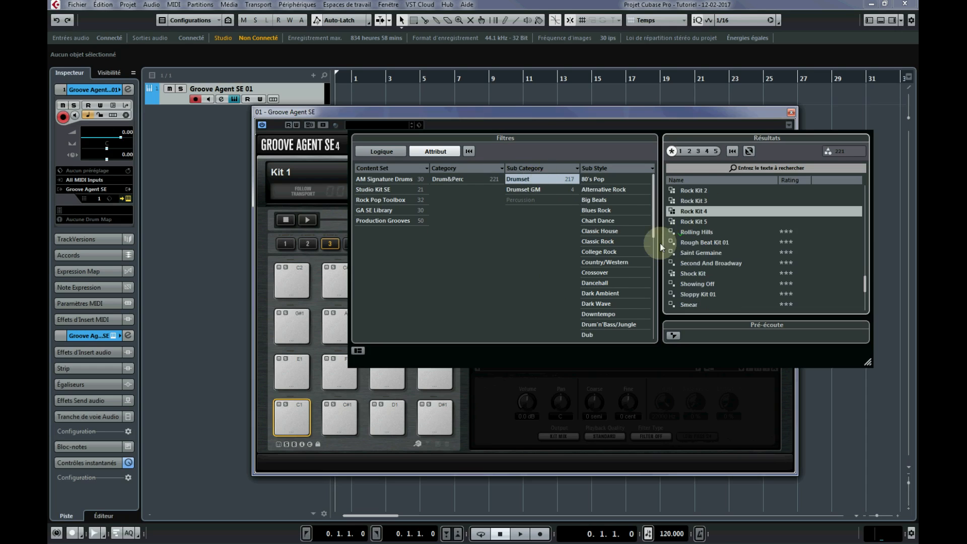
scroll(709, 222, up, 2)
scroll(720, 222, up, 2)
scroll(720, 226, down, 3)
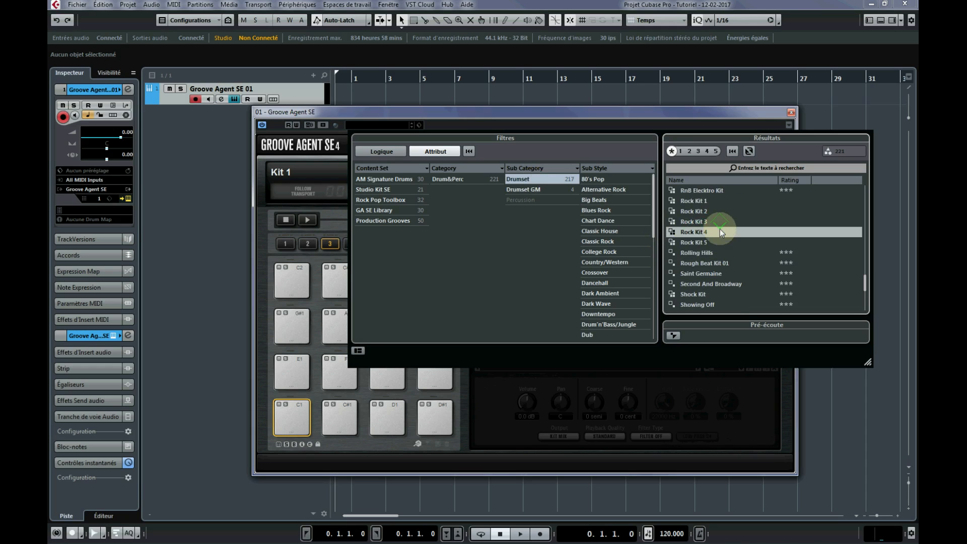
click(704, 233)
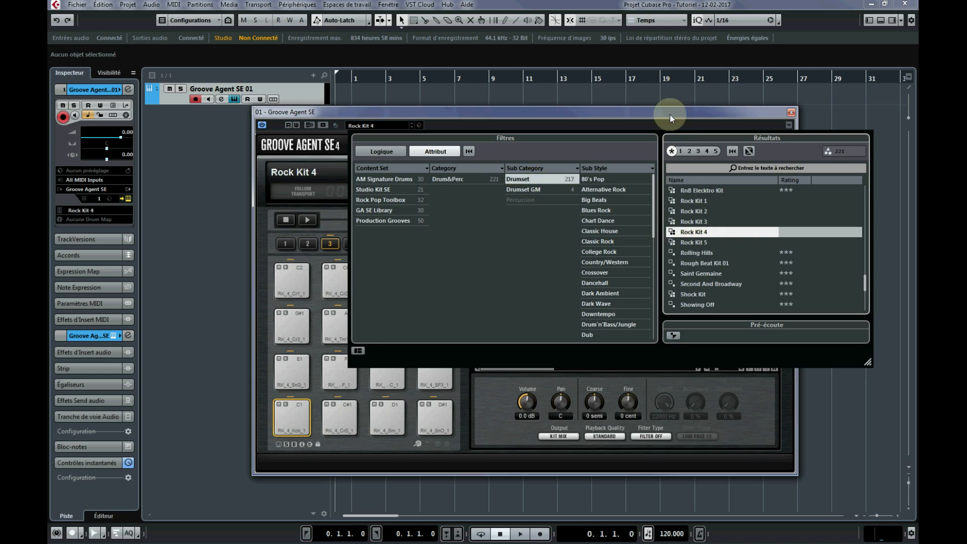
click(698, 118)
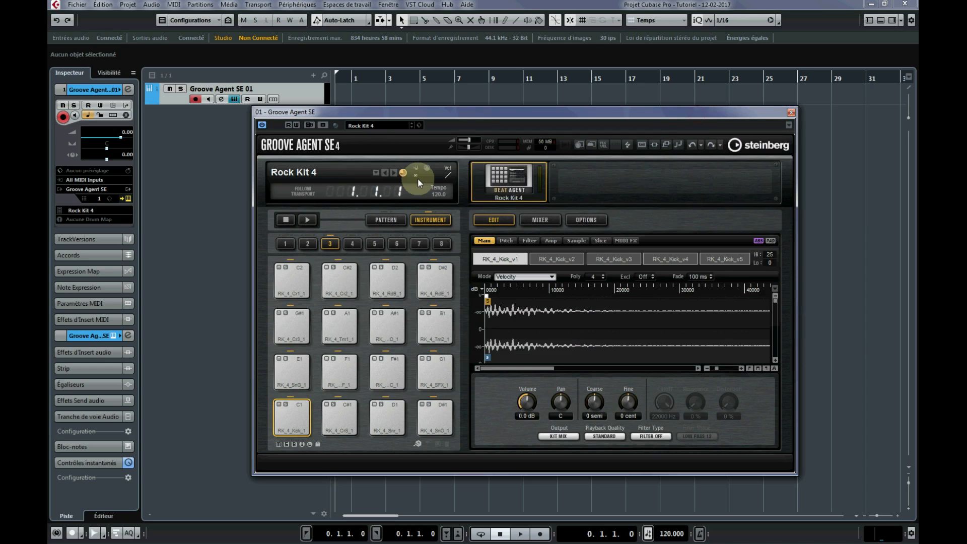
Audition the kick, snare, crash, tom and cross-stick pads of Rock Kit 4, and close the Groove Agent SE window.
drag(412, 116, 426, 84)
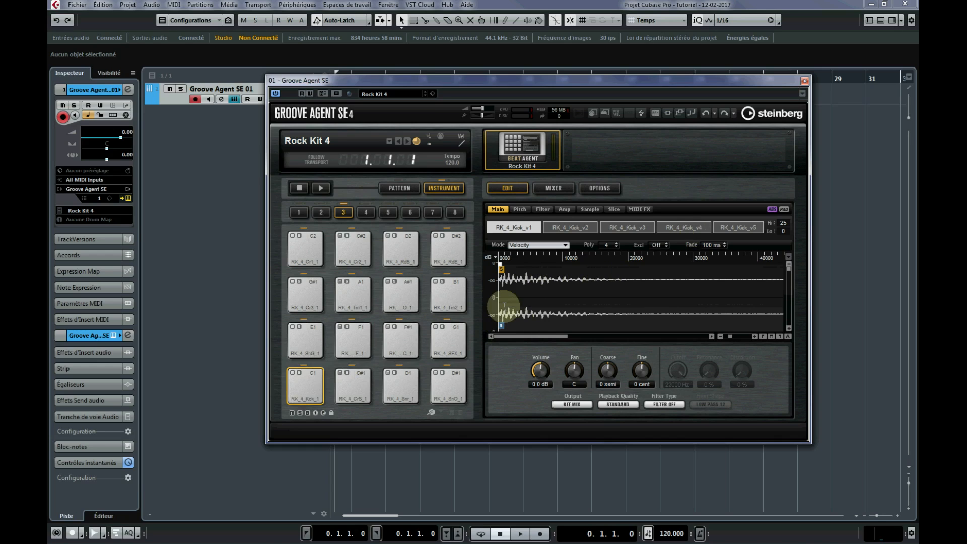
click(297, 385)
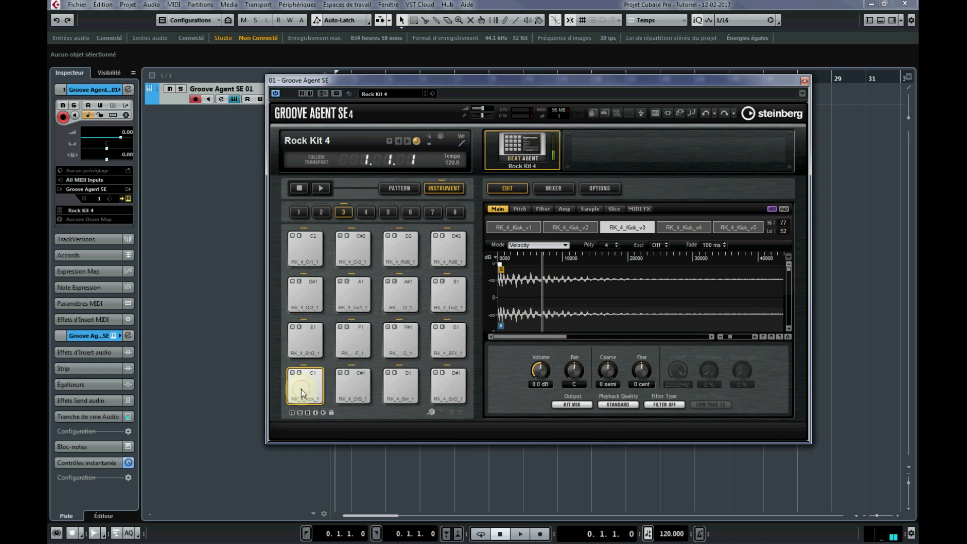
click(311, 343)
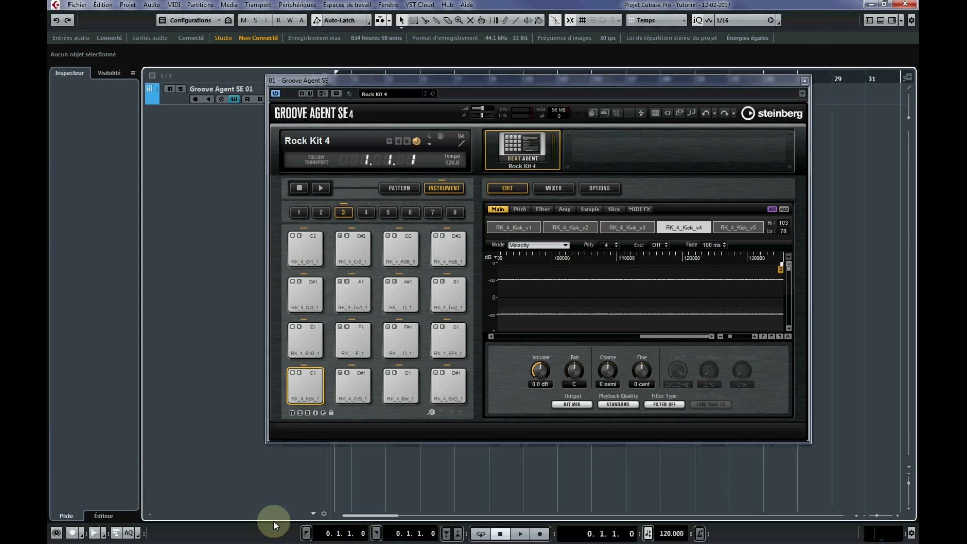
click(302, 337)
click(304, 386)
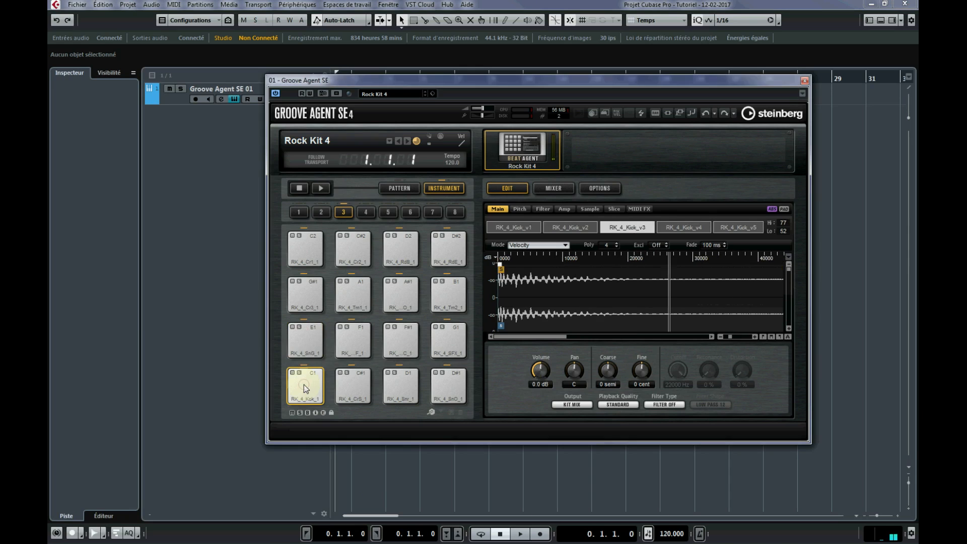
click(306, 335)
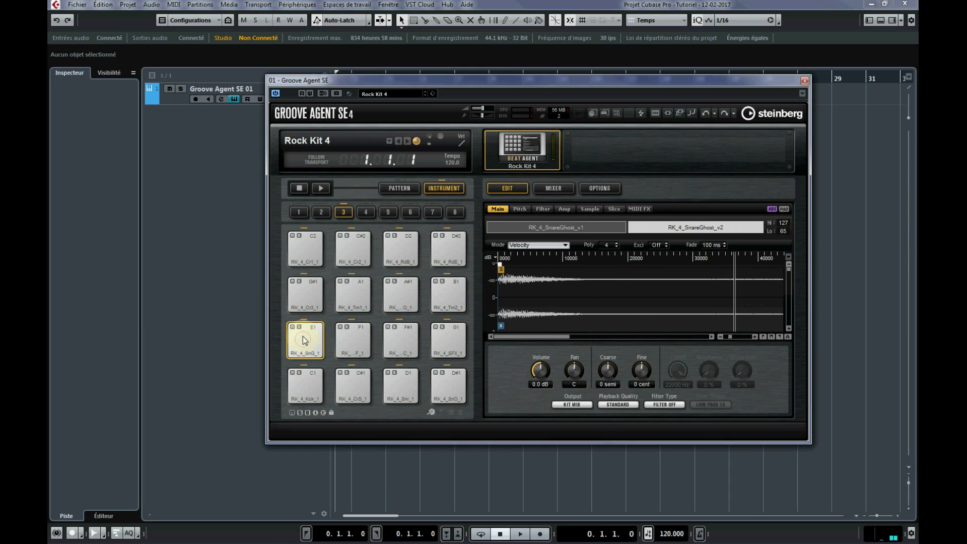
click(304, 304)
click(301, 249)
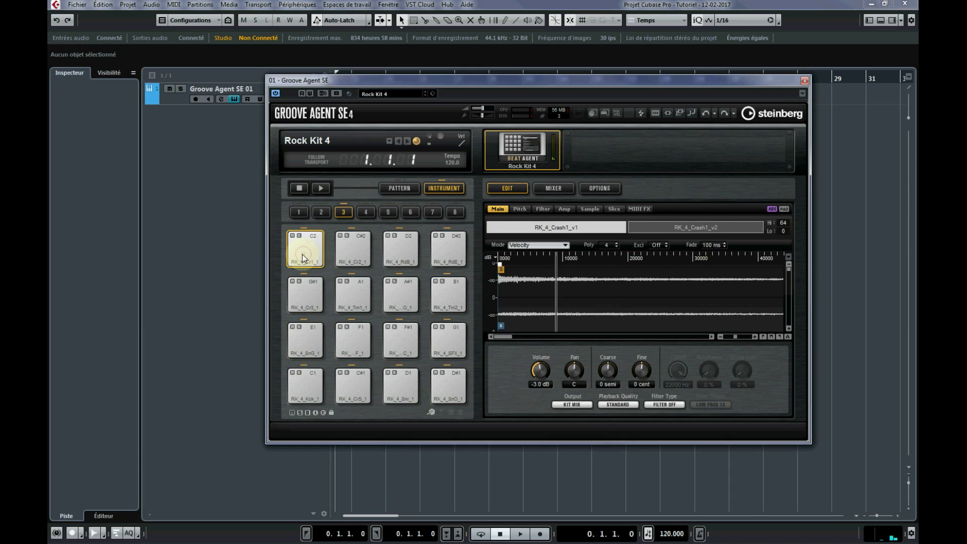
click(351, 257)
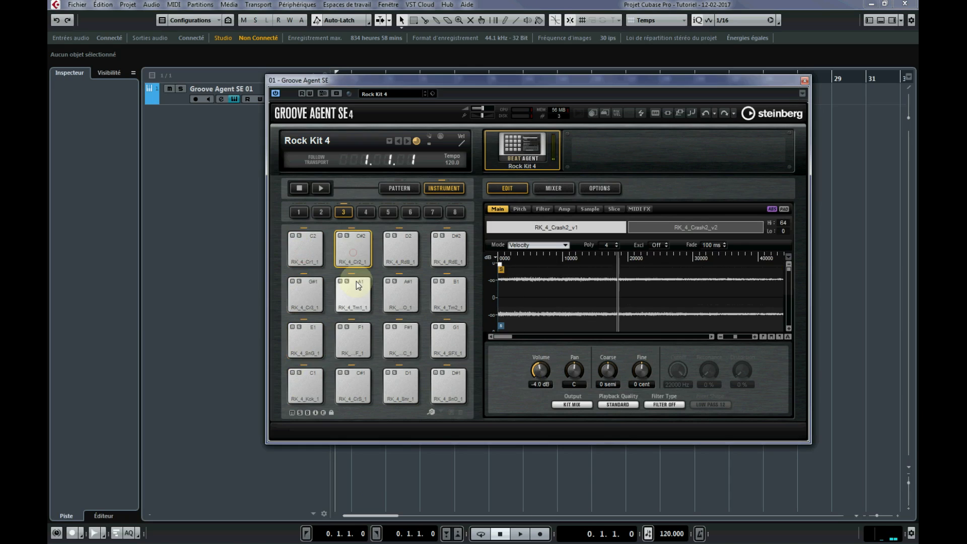
click(294, 297)
click(350, 339)
click(351, 384)
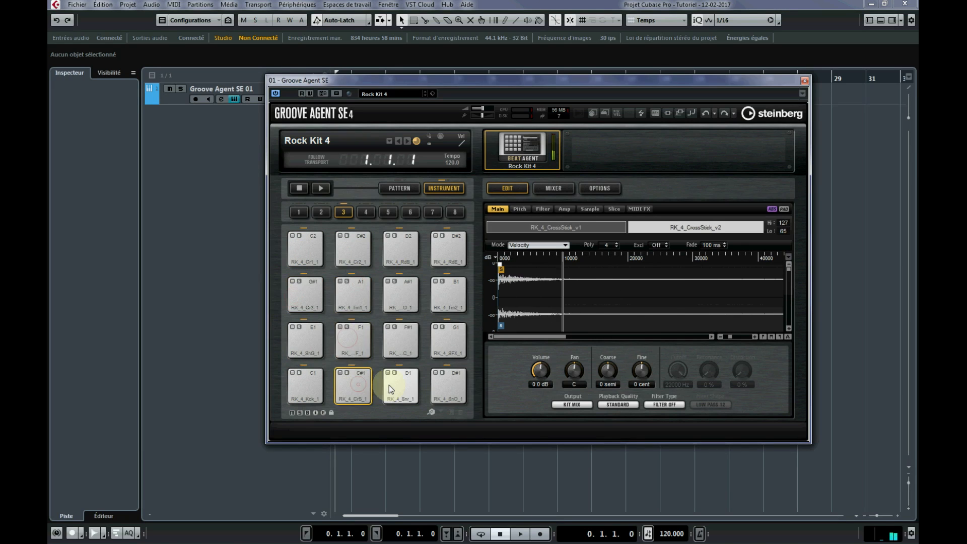
click(398, 386)
click(435, 386)
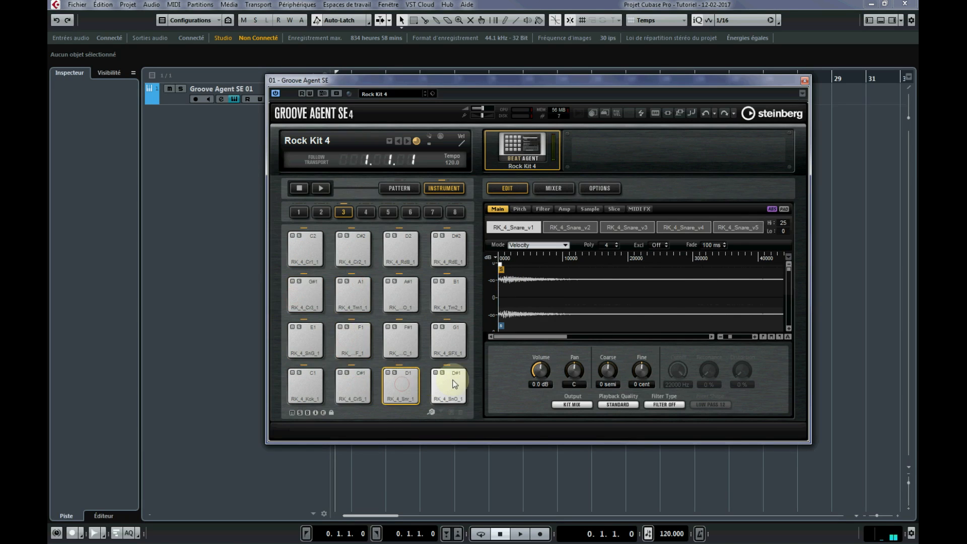
click(491, 321)
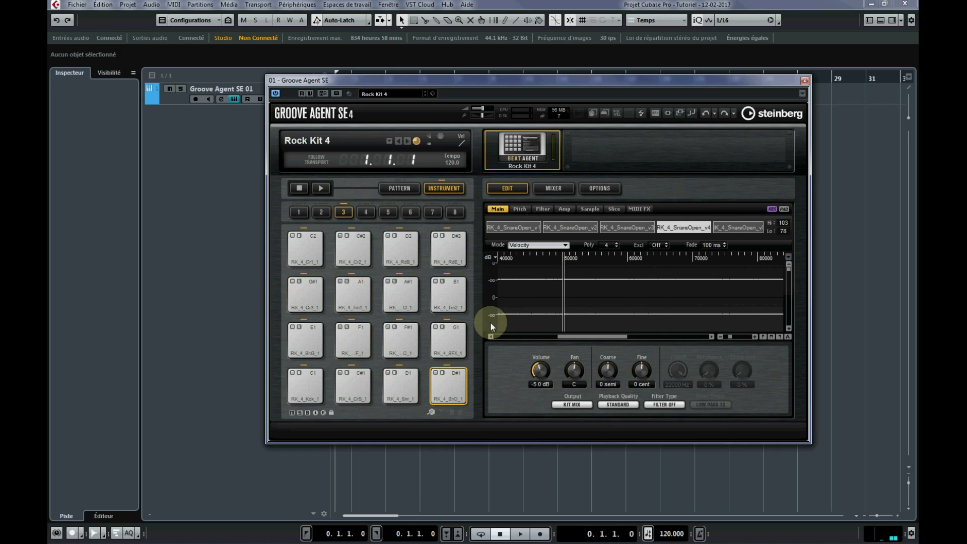
click(804, 82)
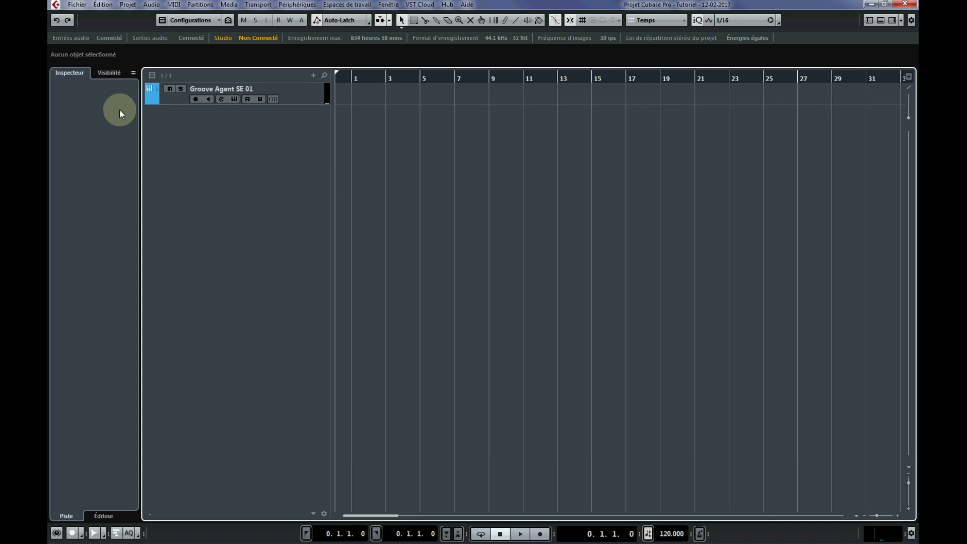
Select the Groove Agent SE 01 track and set the locators from the start of bar 1 to the start of bar 3.
click(312, 100)
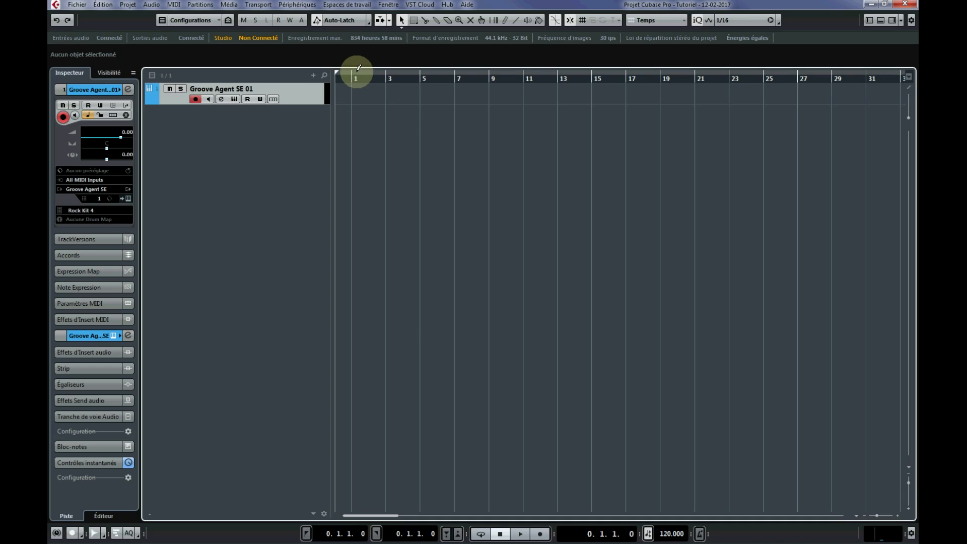
mouse_move(357, 67)
mouse_down()
mouse_move(386, 70)
mouse_move(351, 74)
mouse_up()
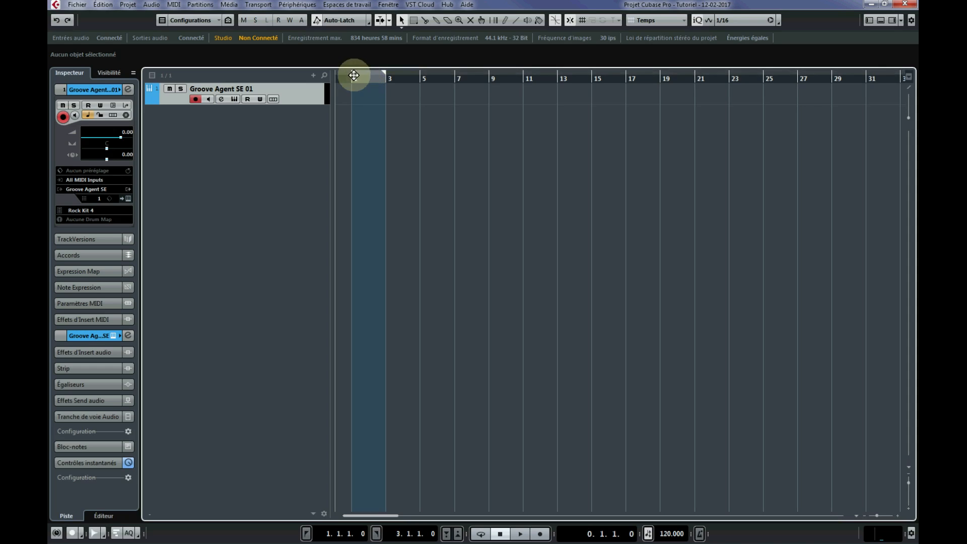
Set the snap grid type to Mesure and set the locators from the start of bar 5 to the start of bar 7.
click(665, 21)
click(672, 31)
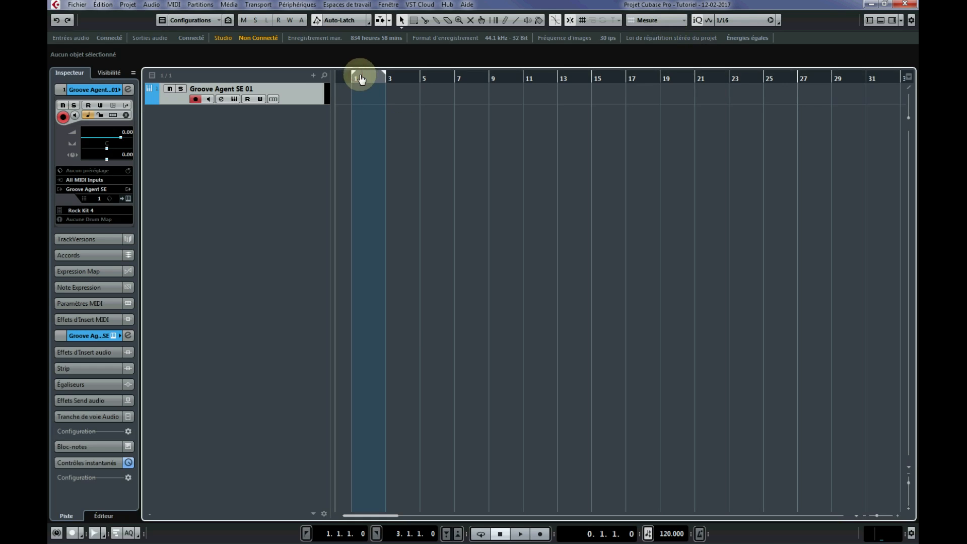
click(421, 72)
mouse_move(426, 69)
mouse_down()
mouse_move(460, 75)
mouse_move(449, 68)
mouse_up()
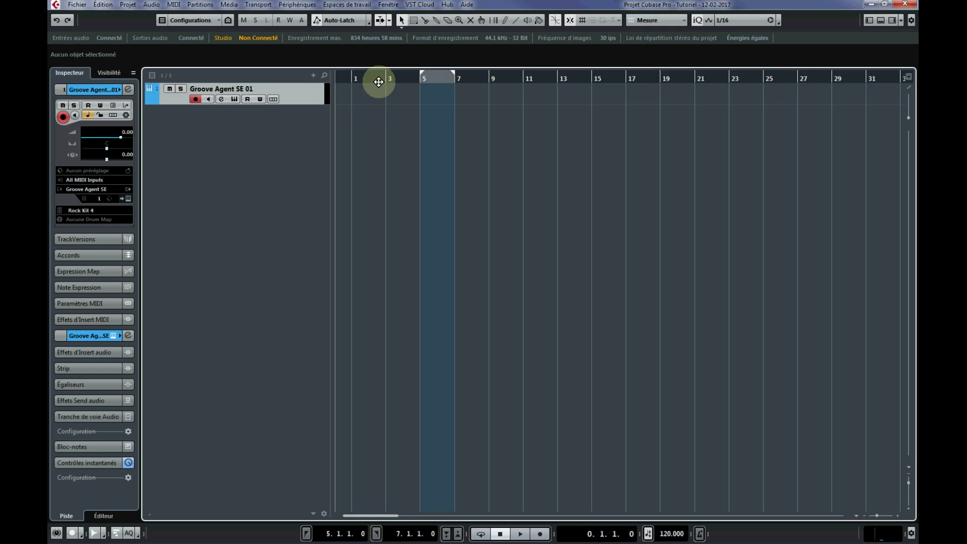
Set the locators from the start of bar 1 to the start of bar 3, and place the floating transport panel over the project's lower half.
click(358, 71)
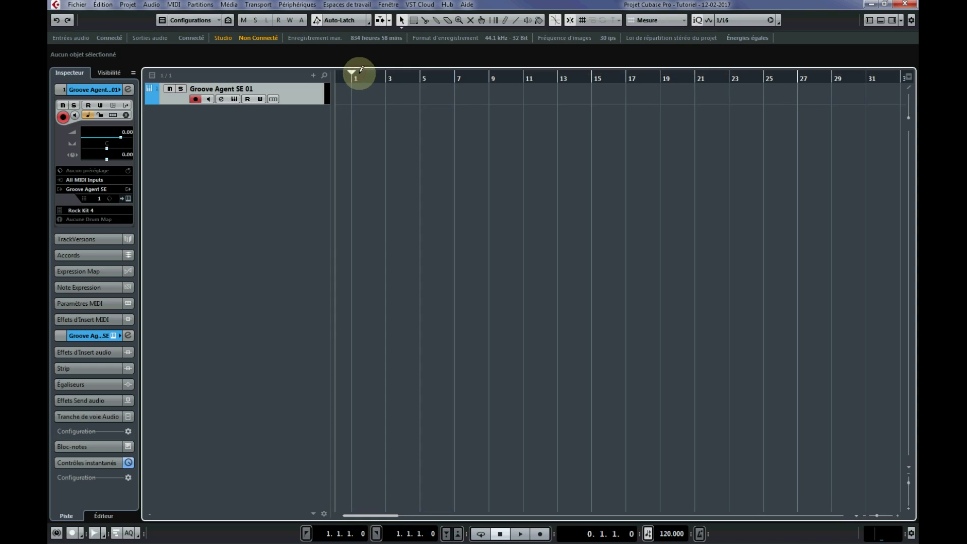
drag(380, 72, 379, 123)
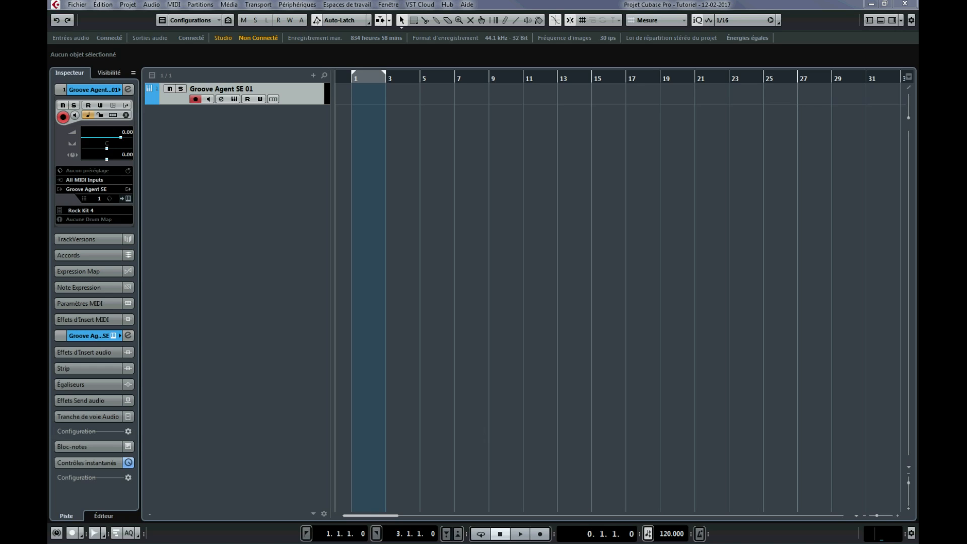
drag(553, 518, 272, 356)
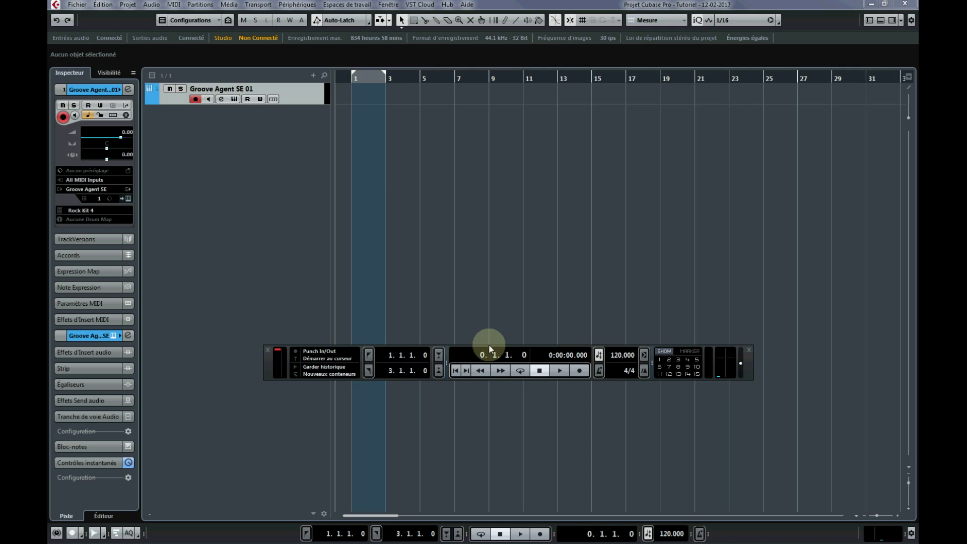
Toggle cycle mode on and off twice.
click(520, 370)
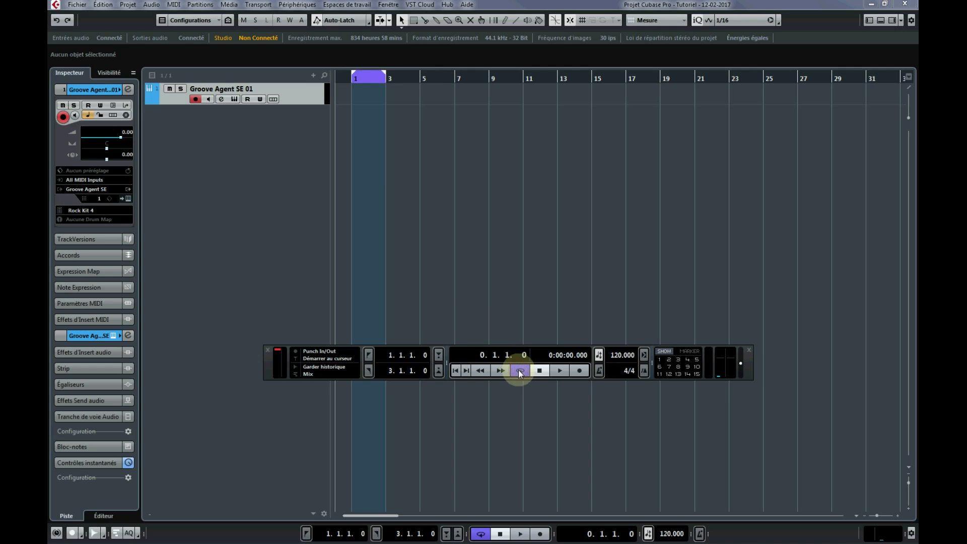
click(519, 371)
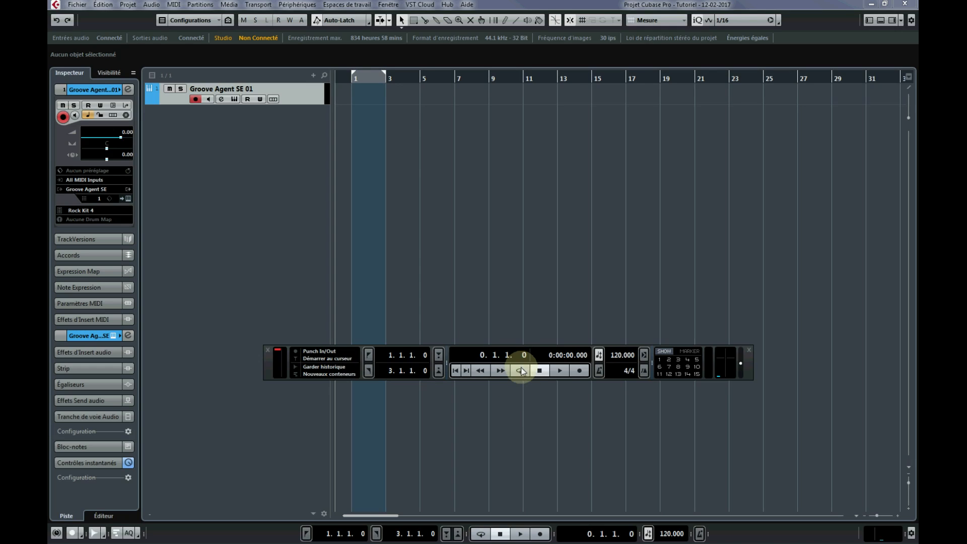
click(520, 371)
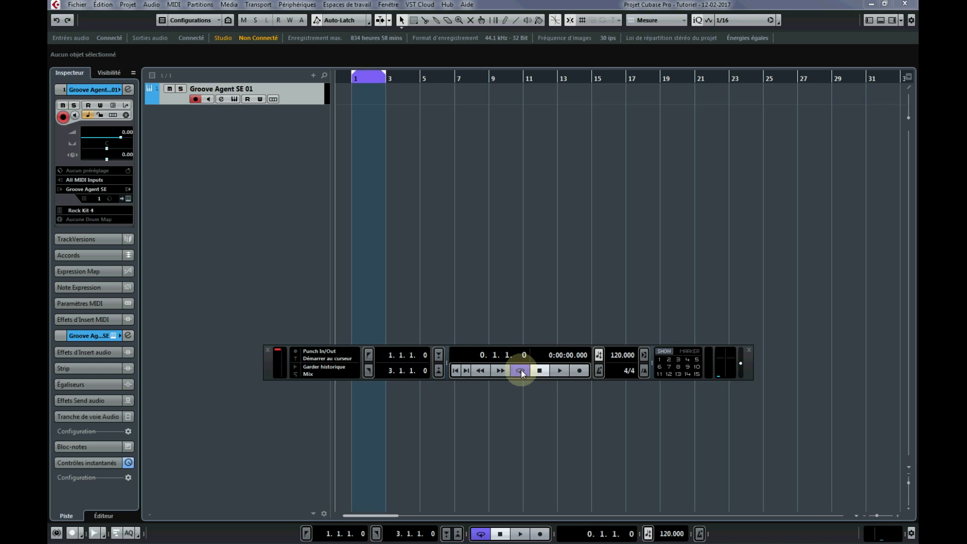
click(521, 371)
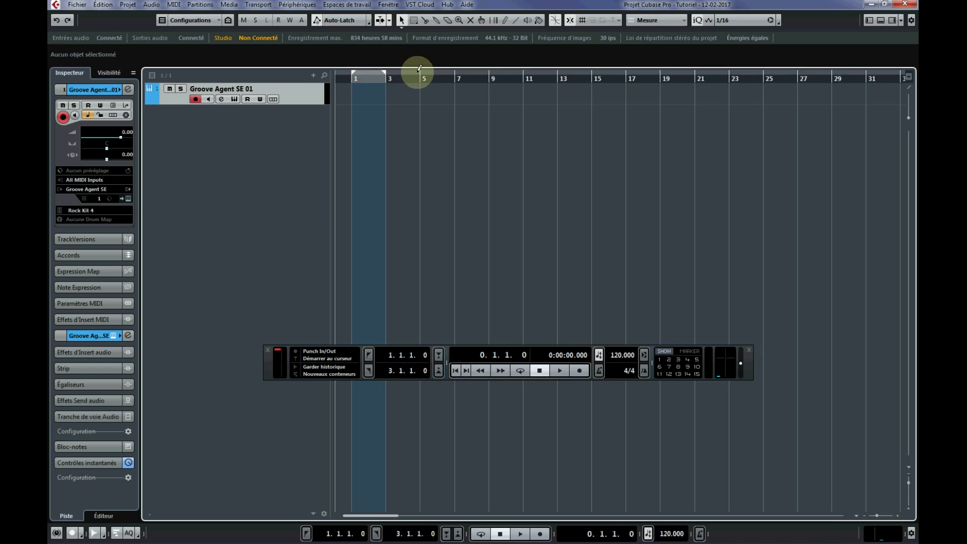
Play the project from bar 1 past the right locator with cycle mode off, and stop playback.
click(363, 80)
click(355, 79)
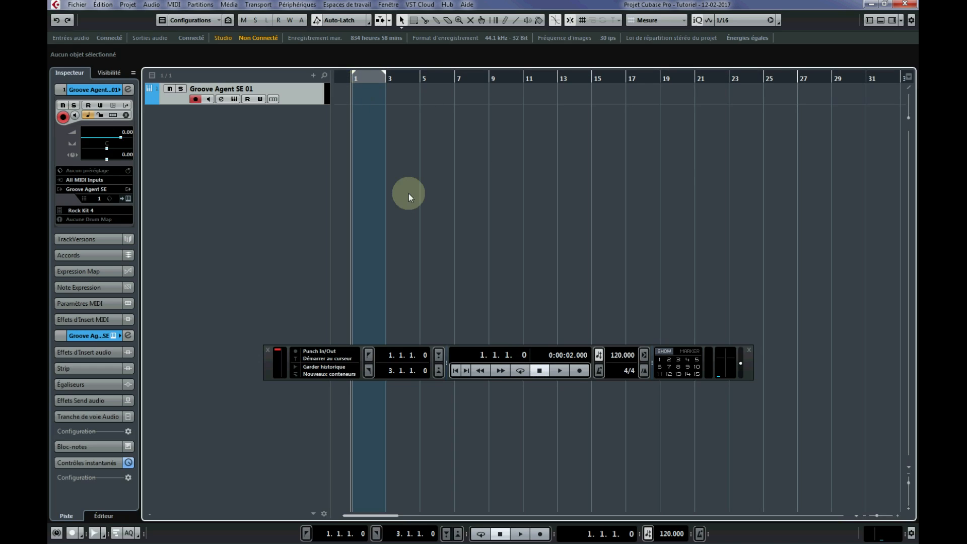
click(558, 371)
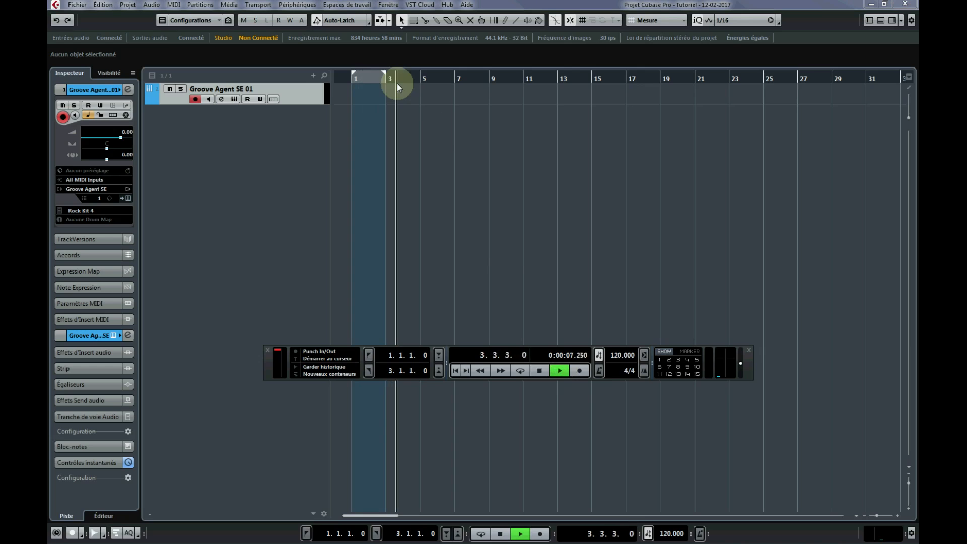
click(539, 370)
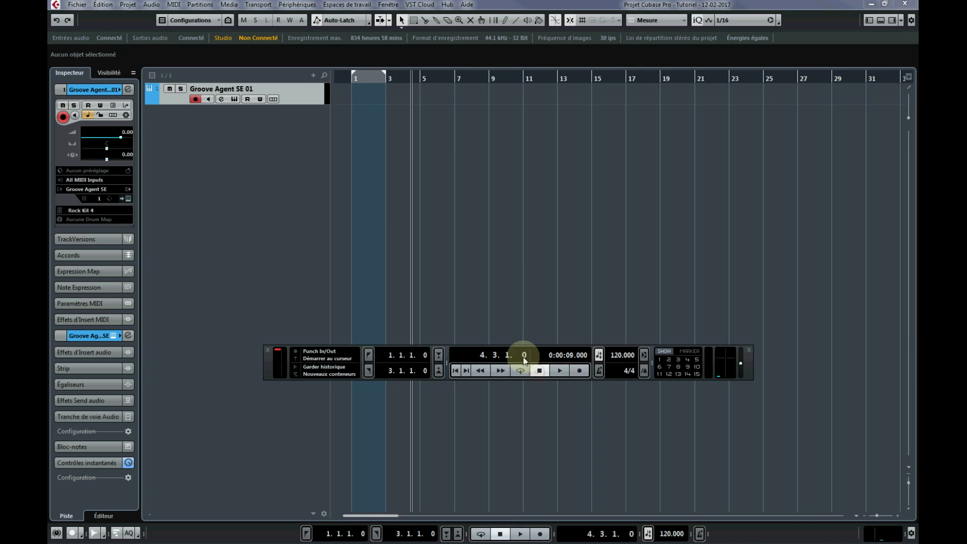
Return the project cursor to bar 1, enable cycle mode, and play the loop between the locators before stopping.
click(353, 75)
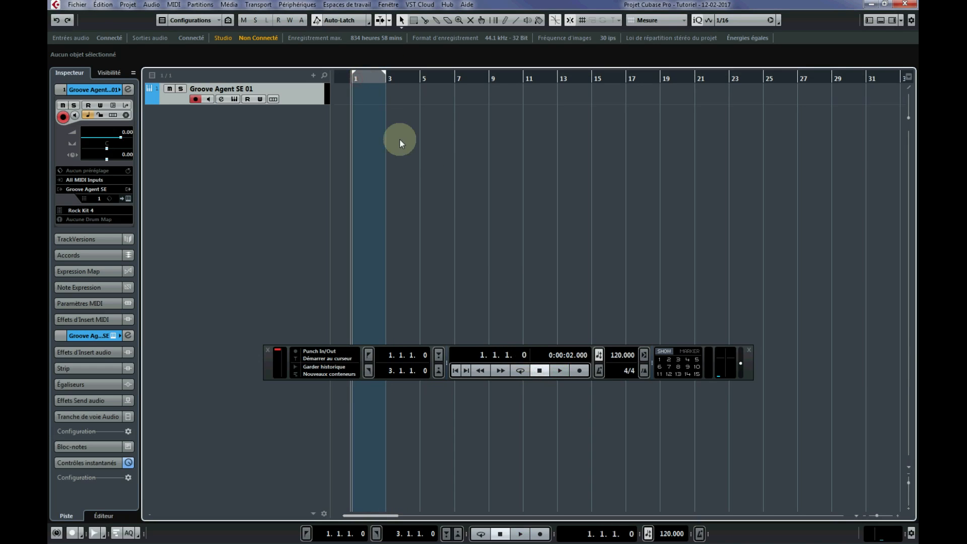
click(520, 370)
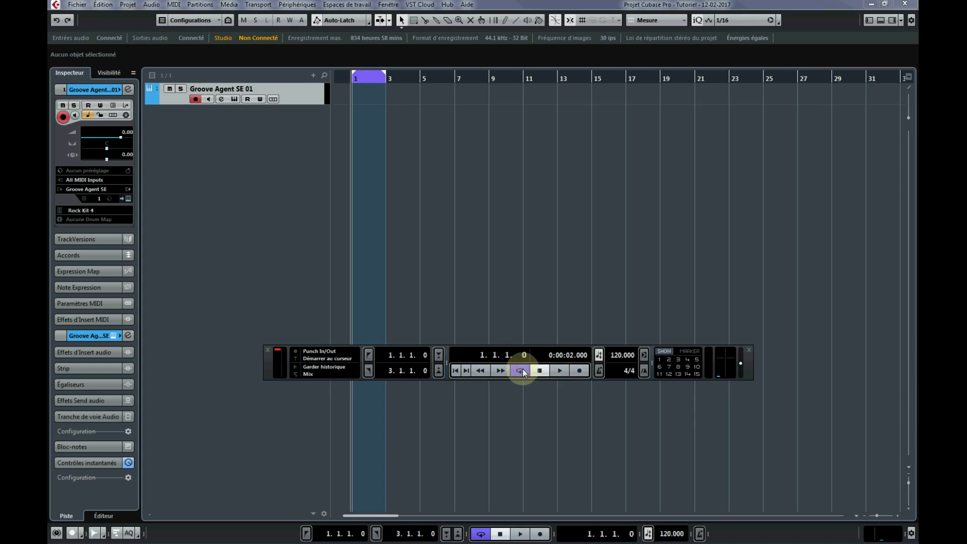
click(559, 371)
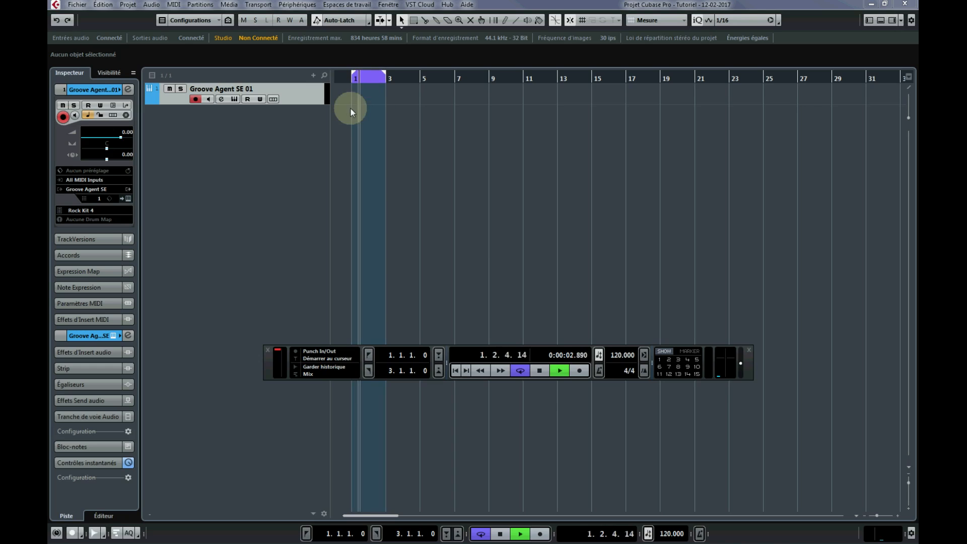
click(540, 370)
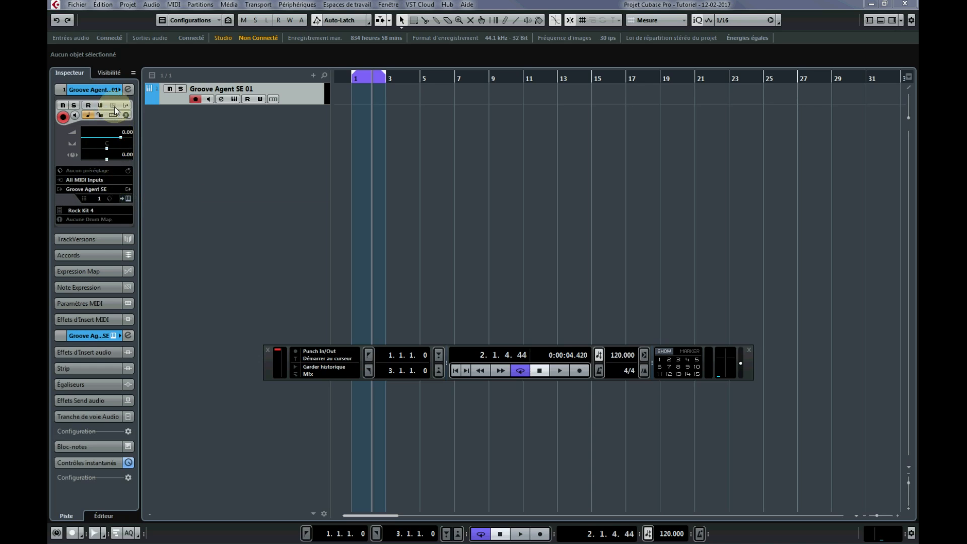
Assign the GM Map drum map to the Groove Agent SE 01 track.
click(95, 218)
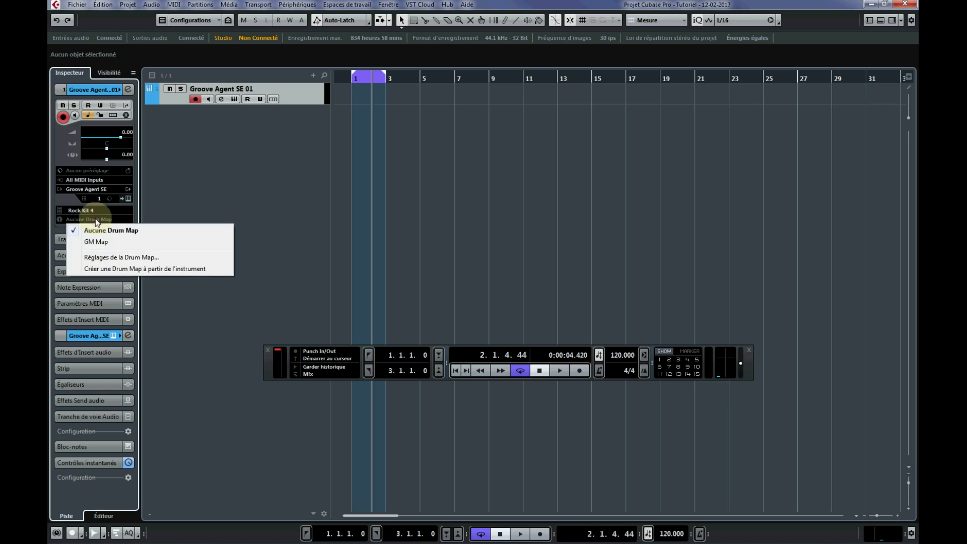
click(95, 219)
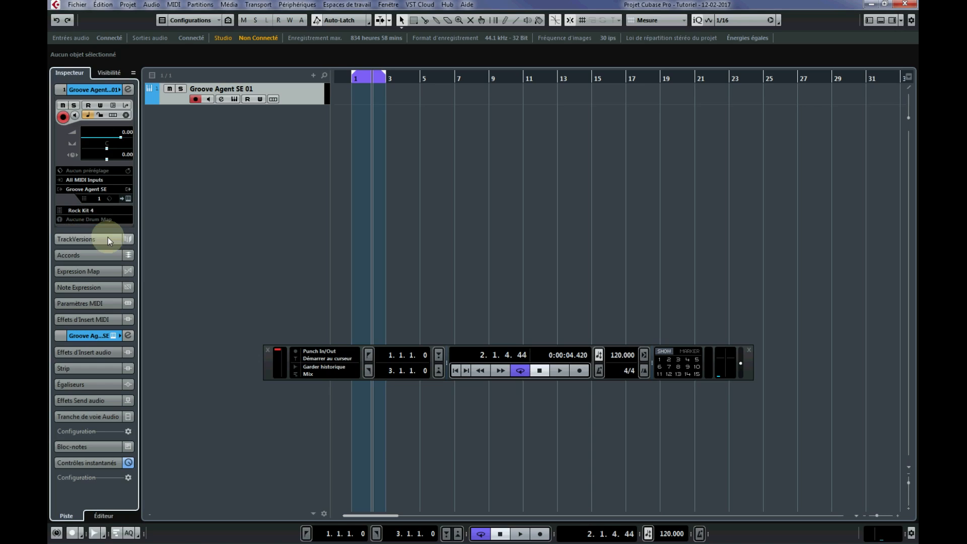
click(106, 220)
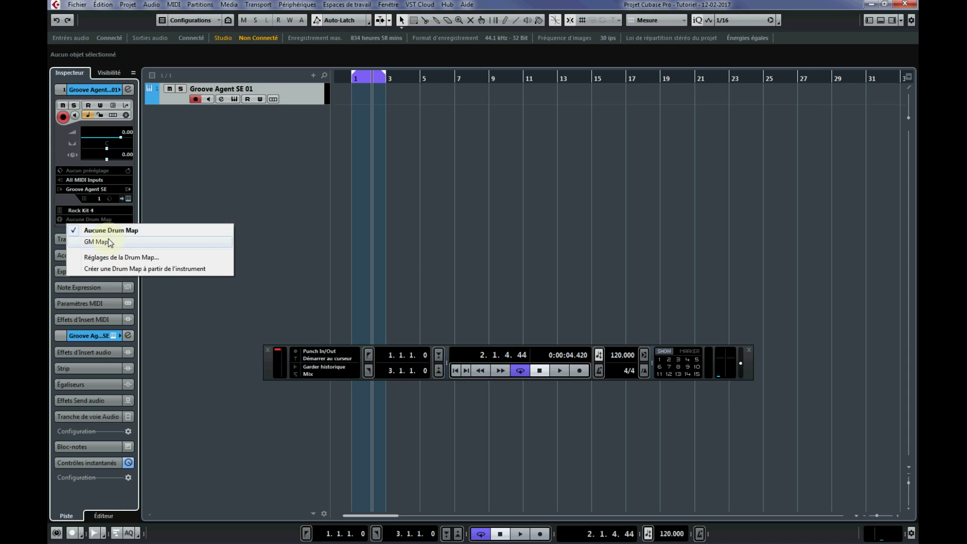
click(108, 241)
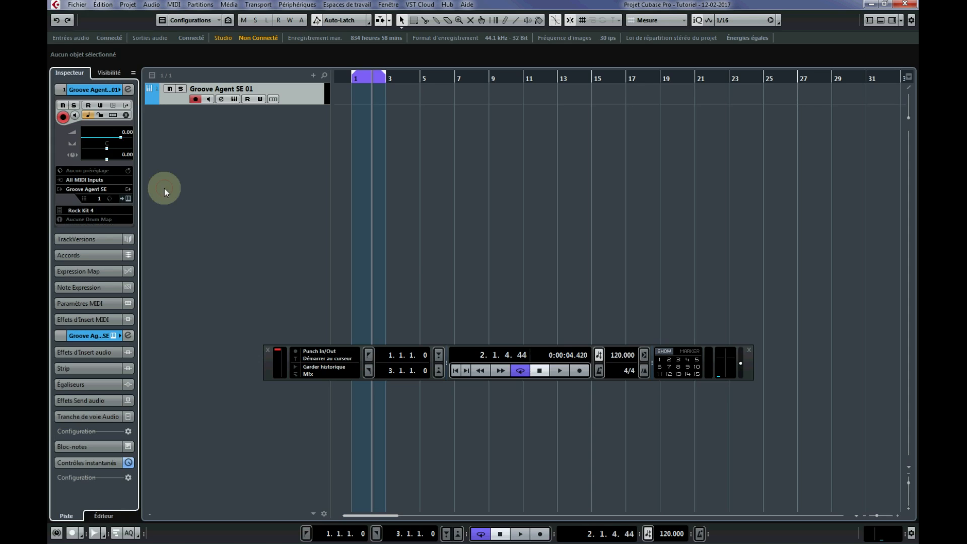
click(126, 206)
click(178, 171)
click(113, 218)
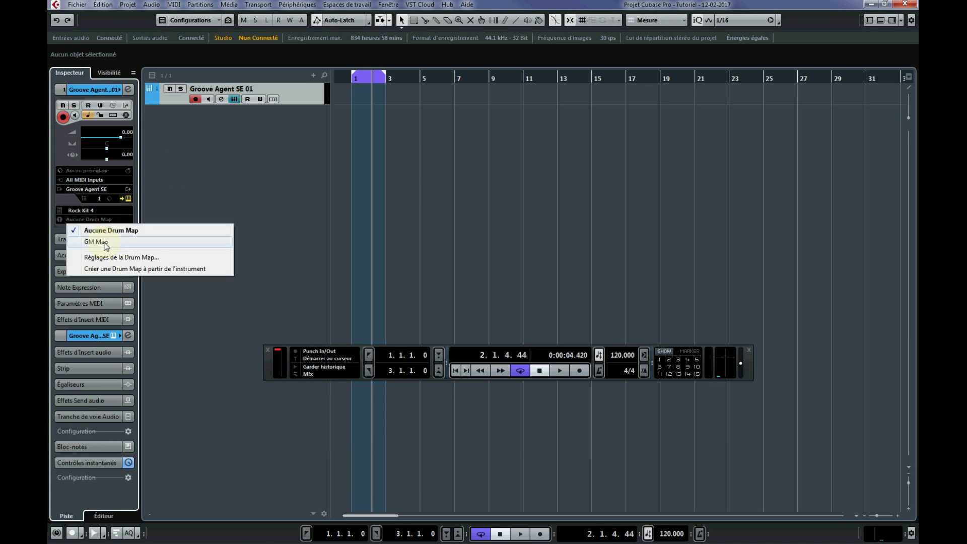
click(106, 244)
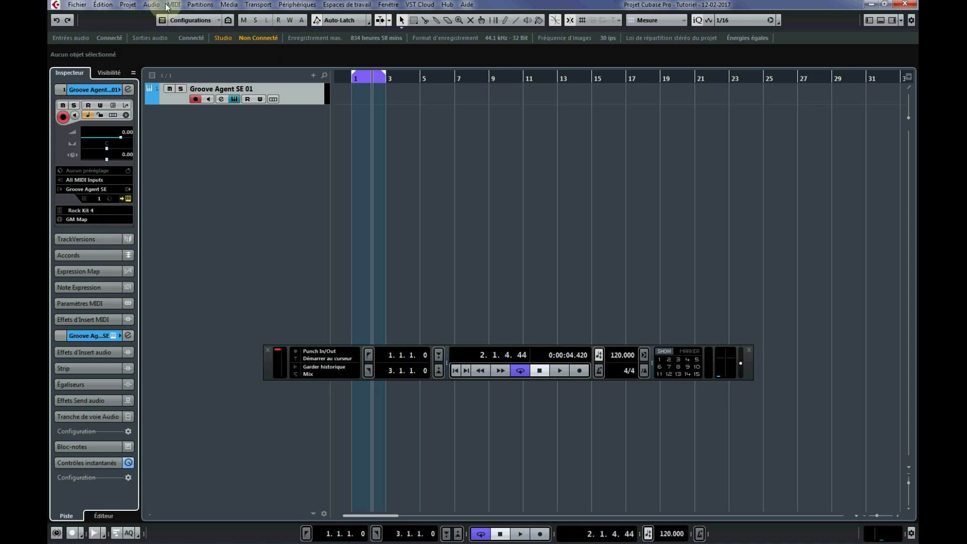
Create an empty MIDI part from bar 1 to bar 3 on the Groove Agent SE 01 track, and open and close its lower-zone editor.
click(365, 95)
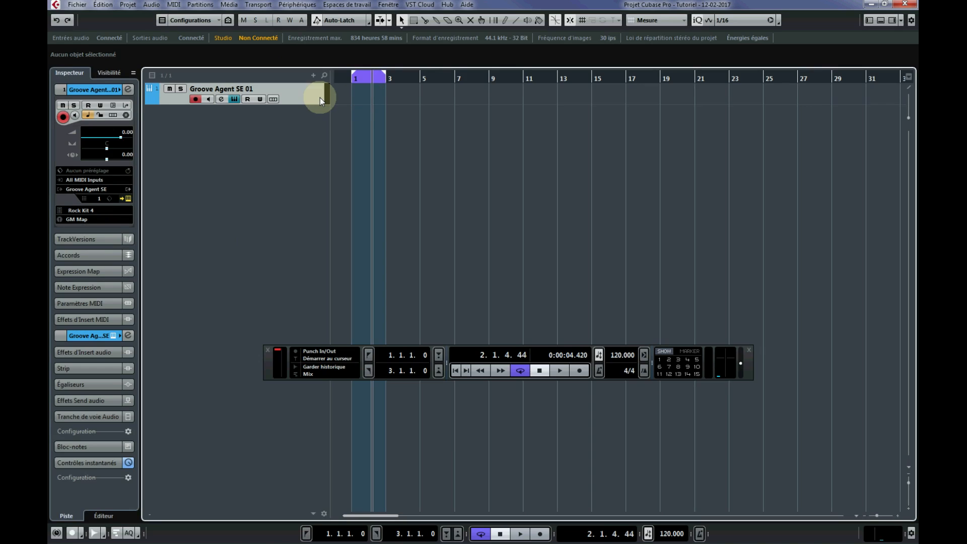
double_click(364, 96)
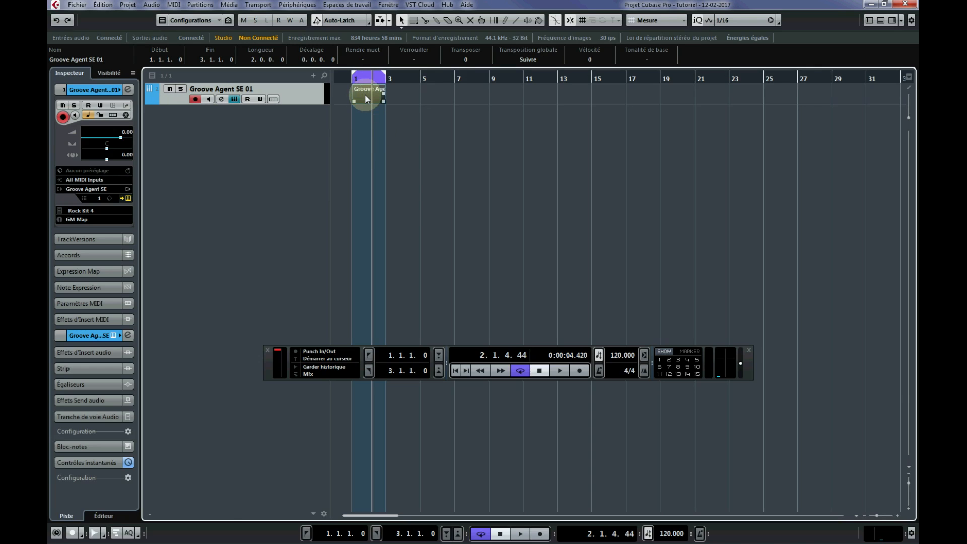
double_click(365, 93)
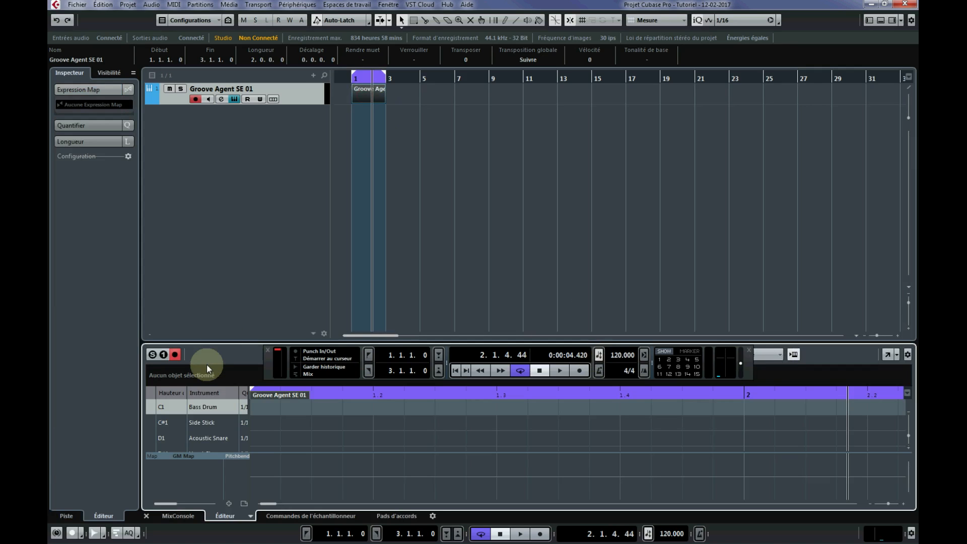
click(881, 20)
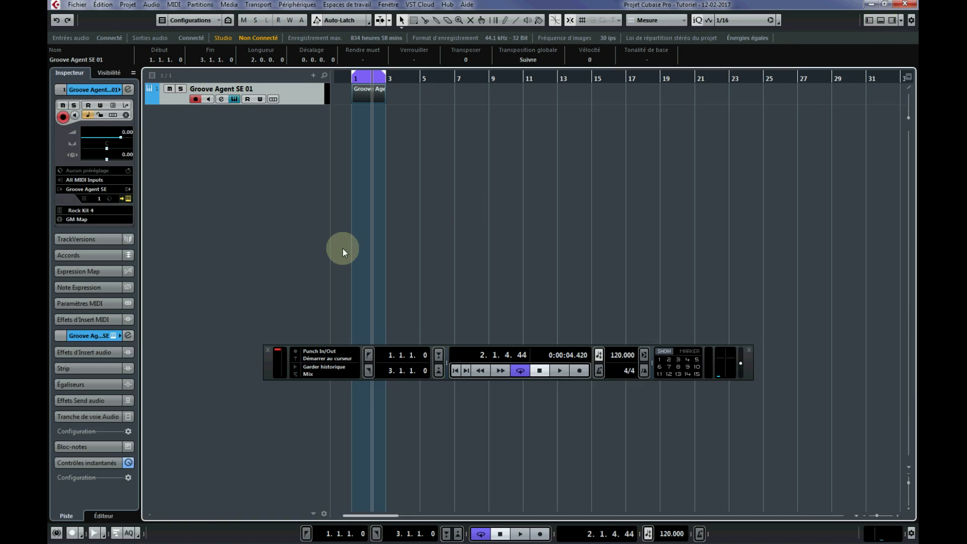
Open the Groove Agent SE 01 part in the separate drum editor window (Éditeur de rythme).
click(175, 5)
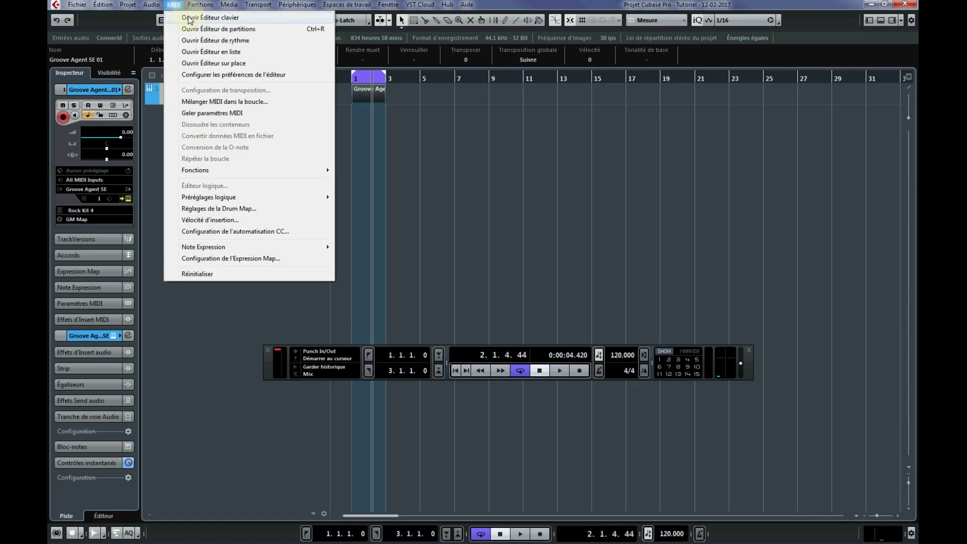
click(362, 105)
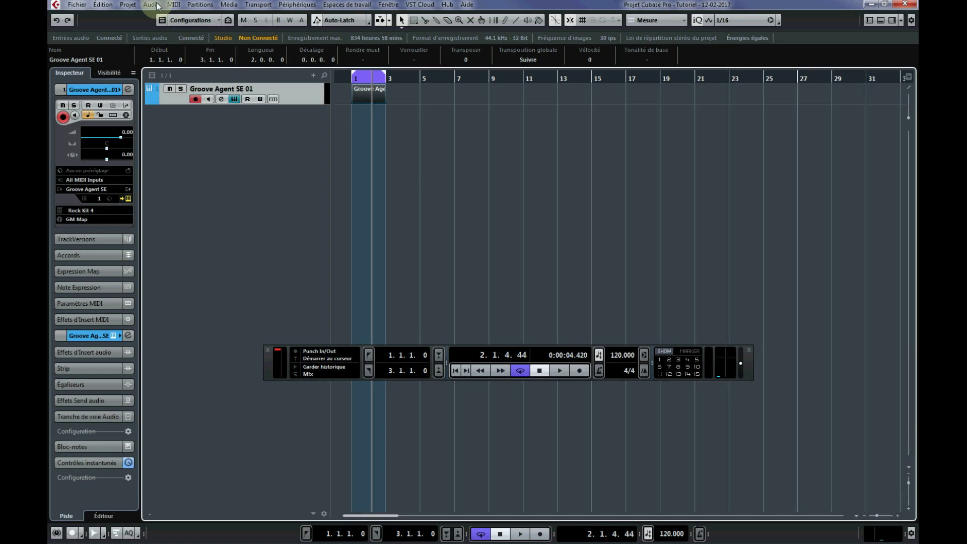
click(173, 5)
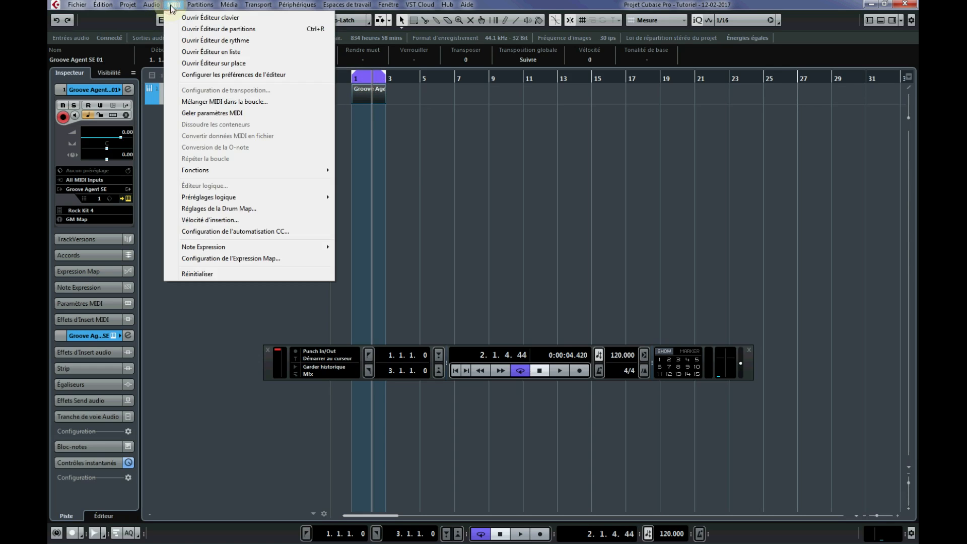
click(218, 41)
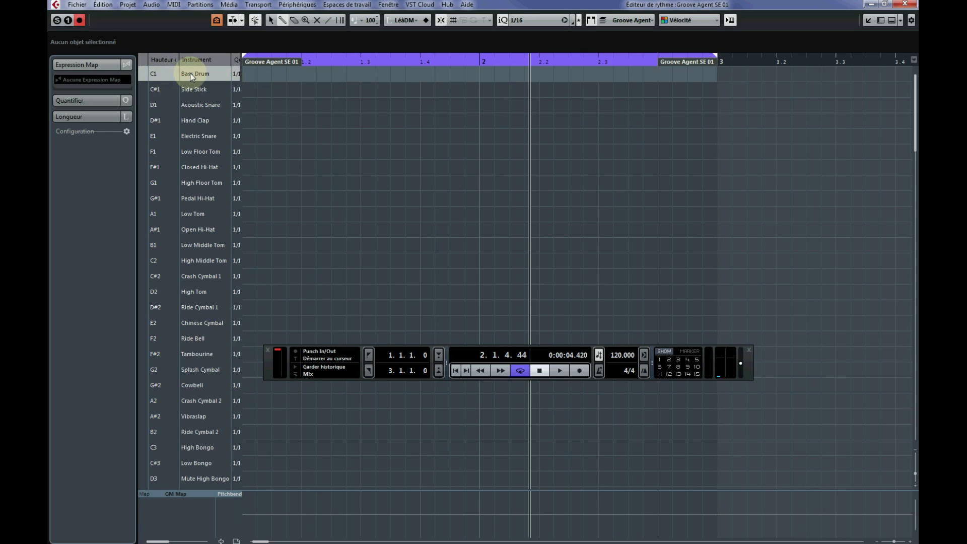
Audition the Bass Drum, Acoustic Snare and Closed Hi-Hat sounds in the drum editor.
click(143, 76)
click(143, 104)
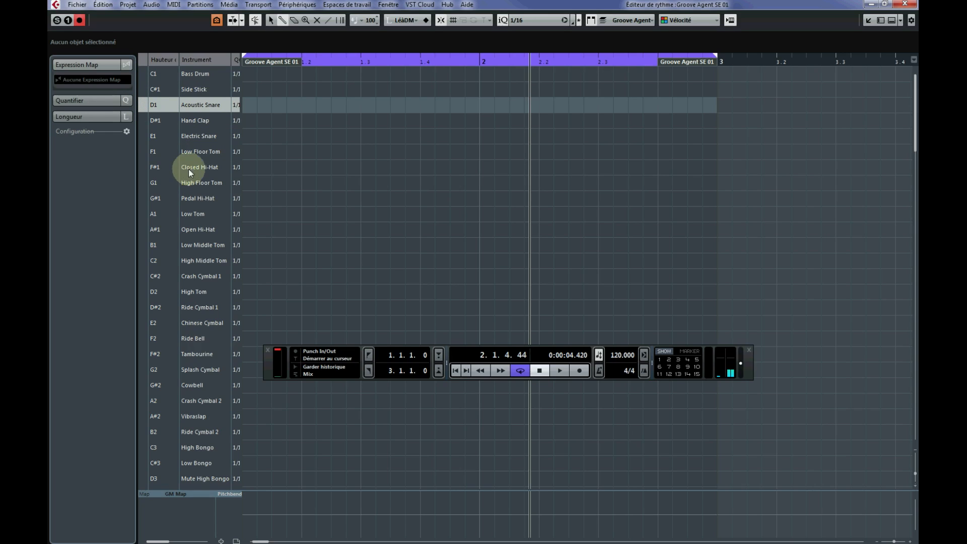
click(144, 167)
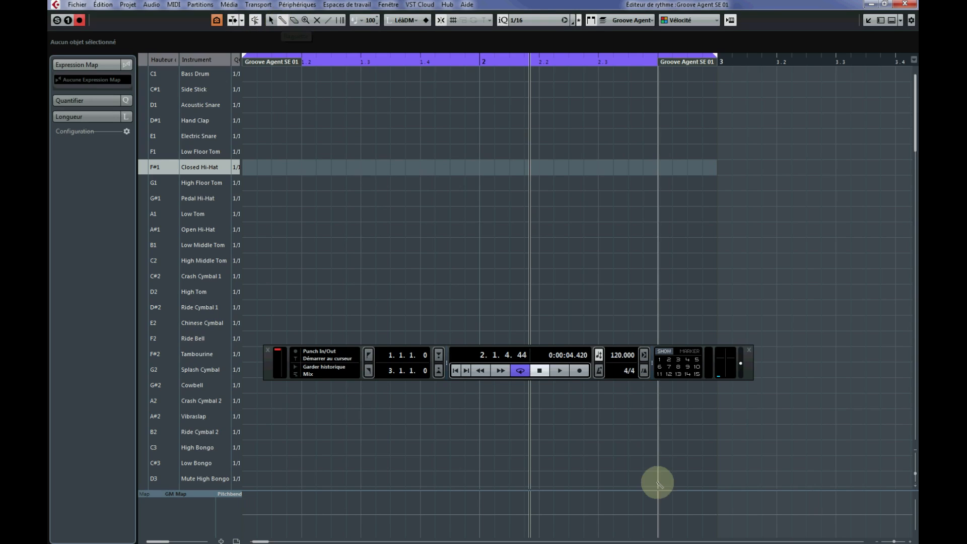
Start looped playback and enter Bass Drum hits on beats 1 and 3 of both bars.
click(558, 371)
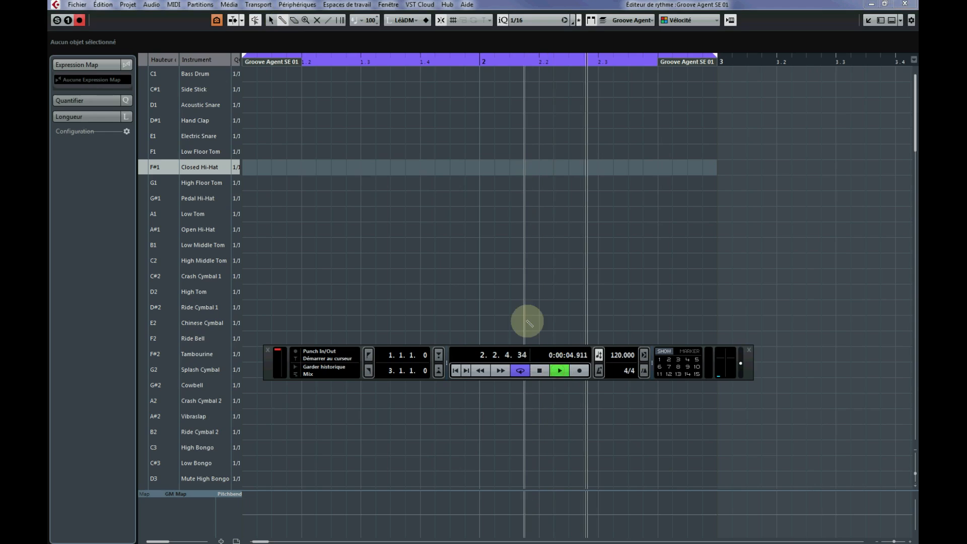
click(253, 75)
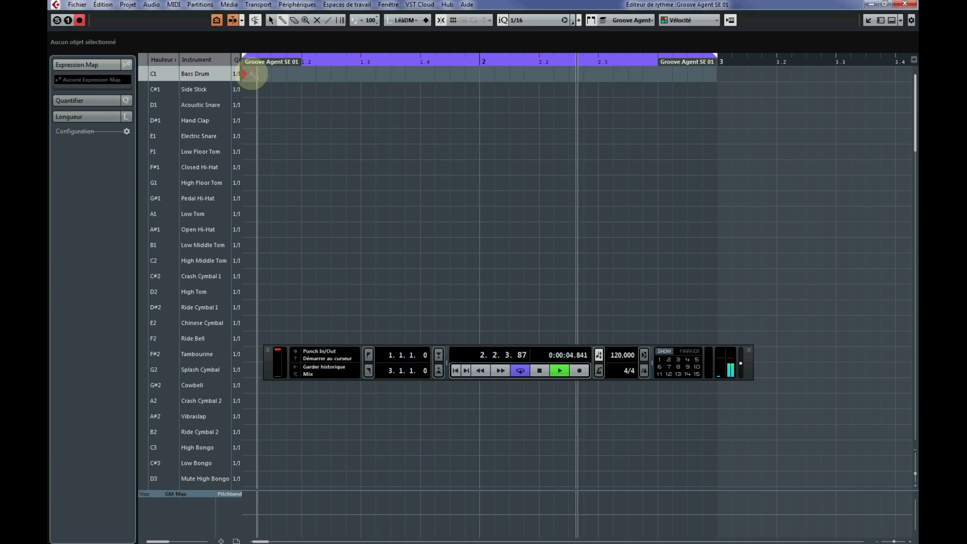
click(480, 74)
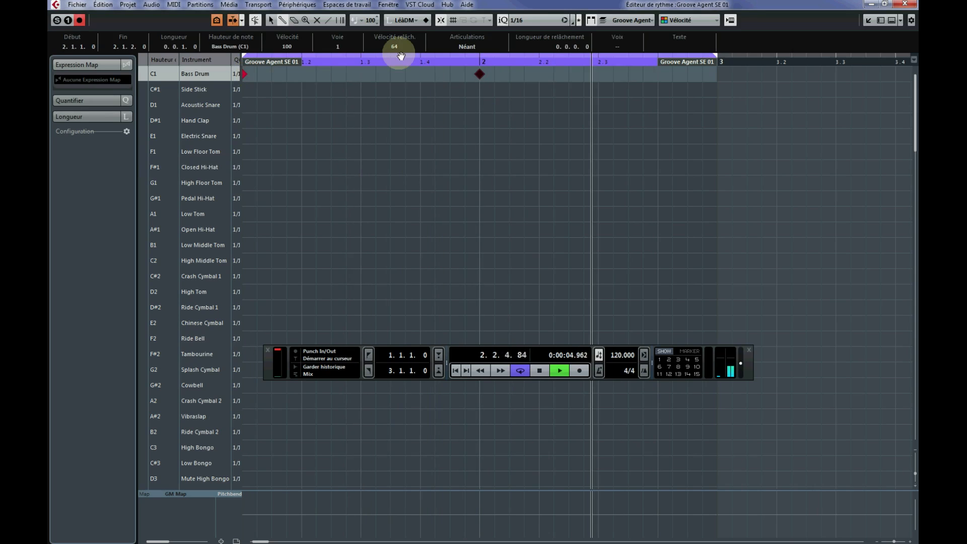
click(361, 74)
click(598, 74)
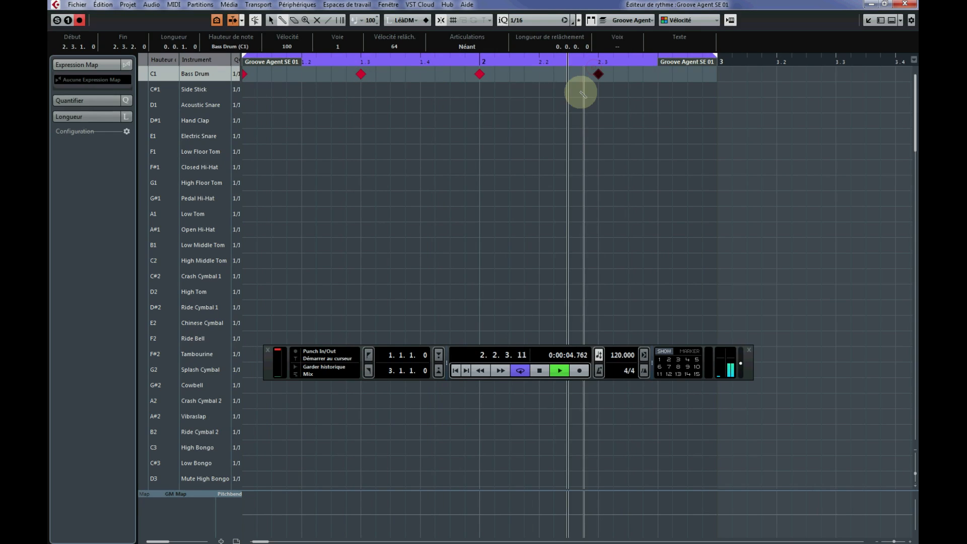
Enter Acoustic Snare hits on beats 2 and 4 of both bars.
click(302, 104)
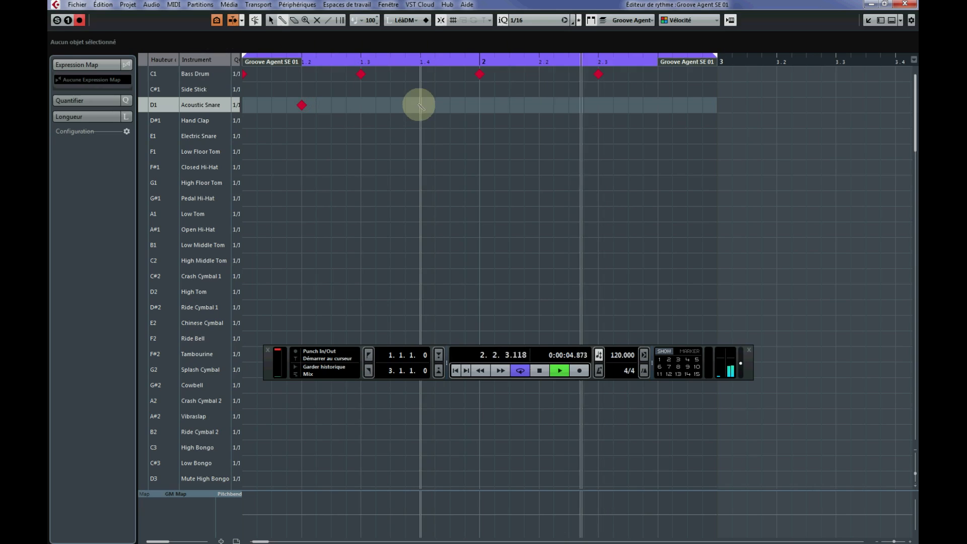
click(419, 104)
click(538, 105)
click(658, 105)
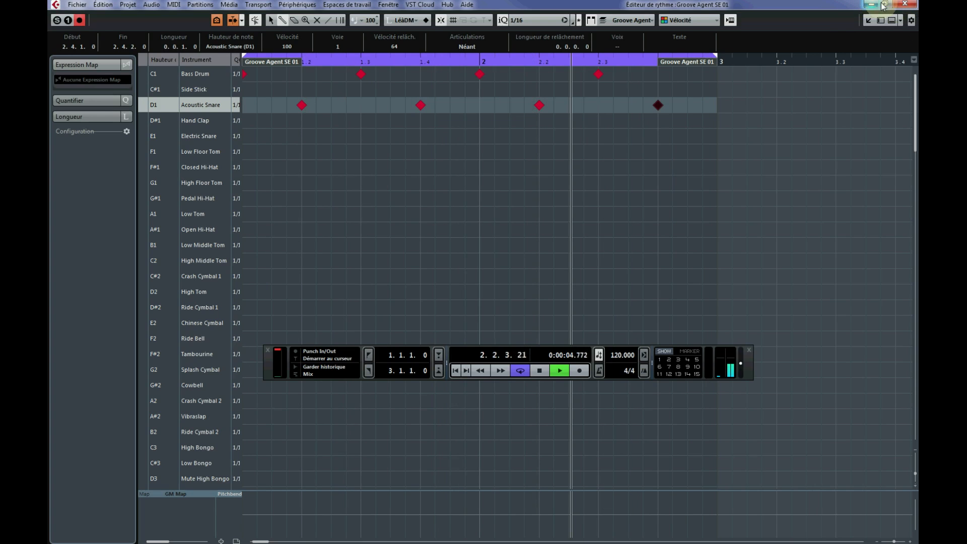
Close the separate drum editor window and lower the Groove Agent SE 01 track's volume to -14.1.
click(905, 5)
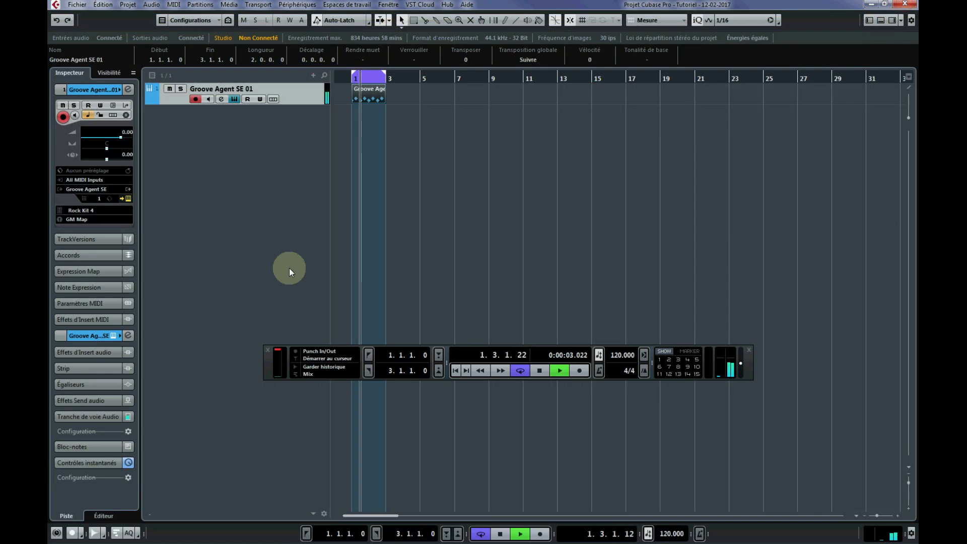
drag(107, 128, 110, 133)
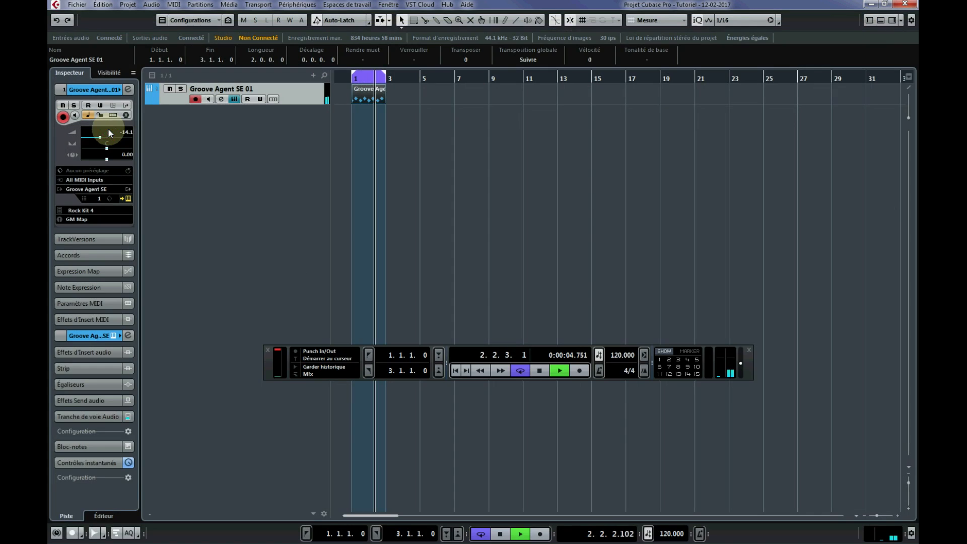
Open the Groove Agent SE 01 part in an enlarged lower-zone drum editor and close the floating transport panel.
click(359, 96)
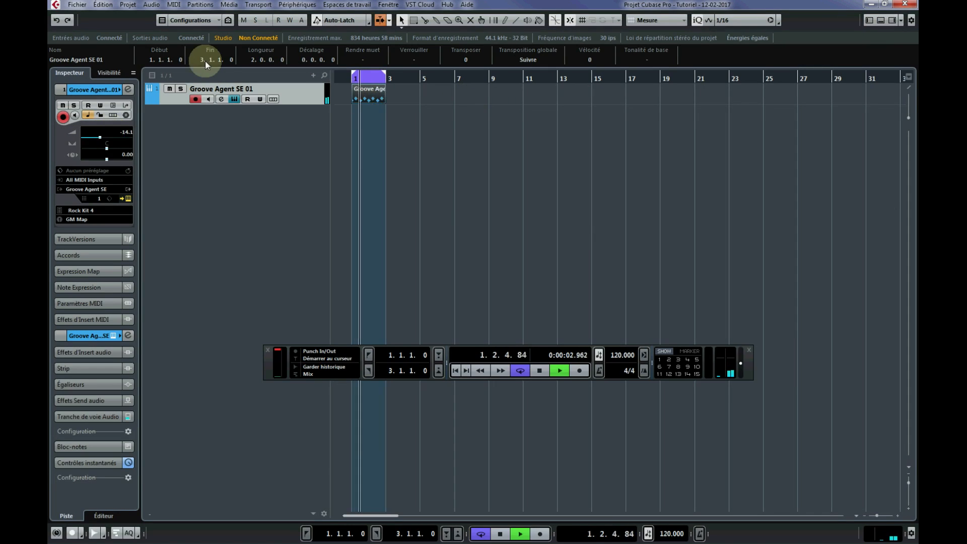
click(173, 5)
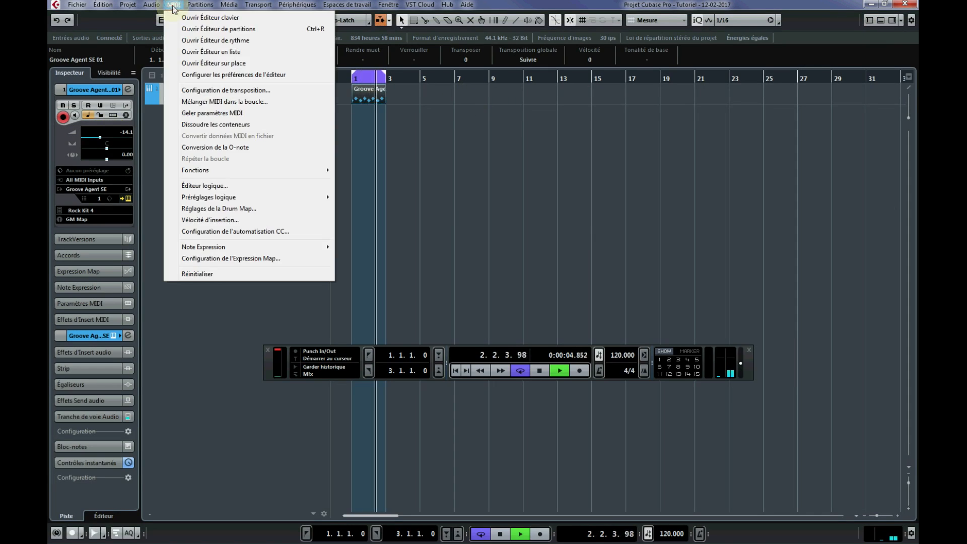
click(225, 358)
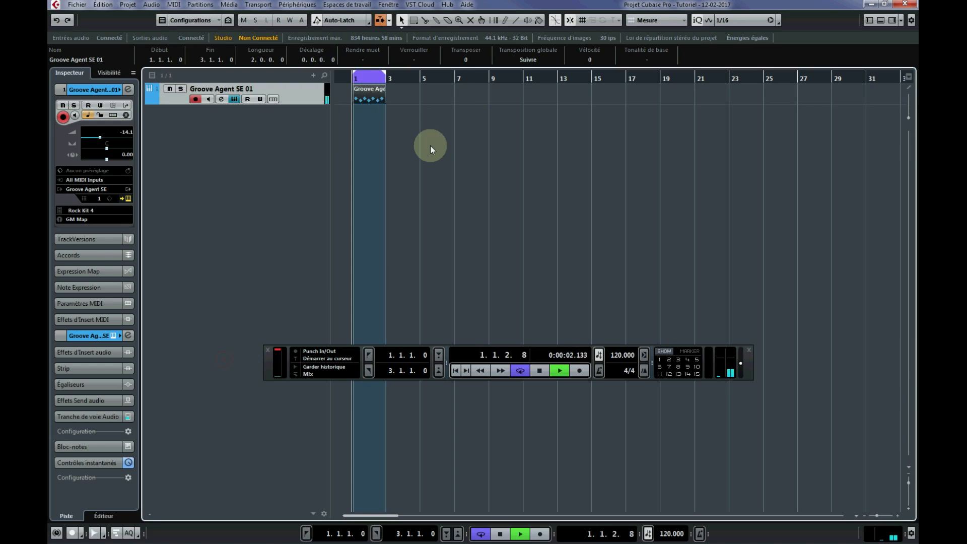
double_click(370, 98)
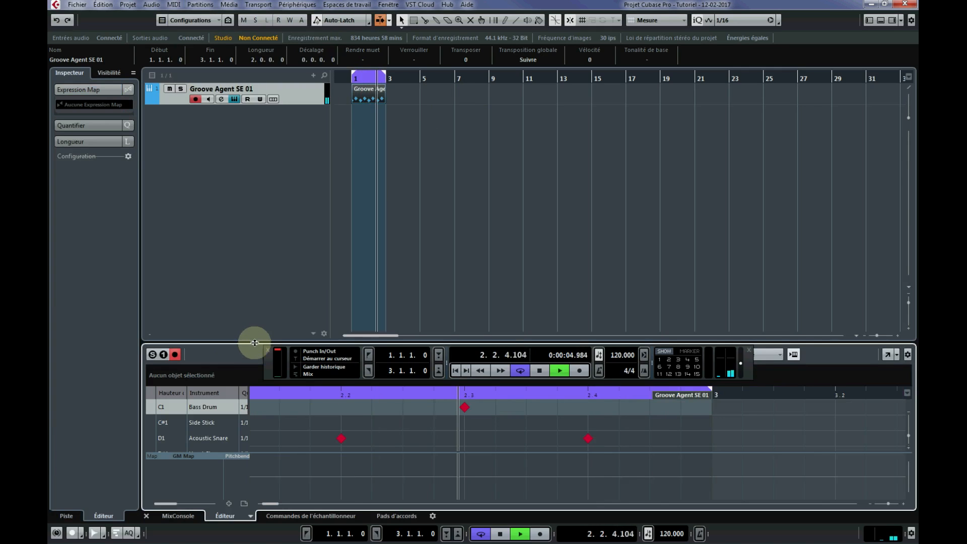
drag(254, 342, 259, 298)
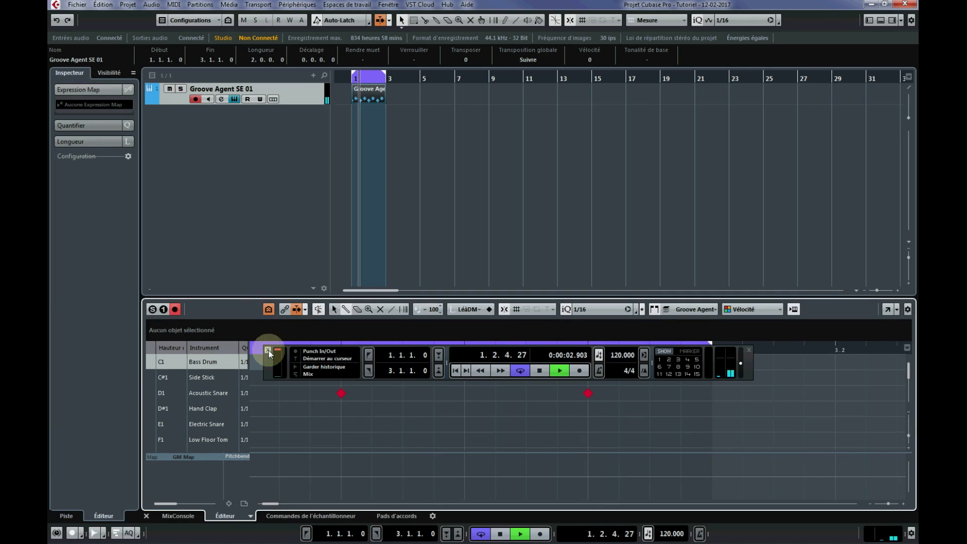
click(749, 351)
scroll(333, 393, down, 3)
scroll(332, 395, up, 3)
scroll(332, 388, down, 4)
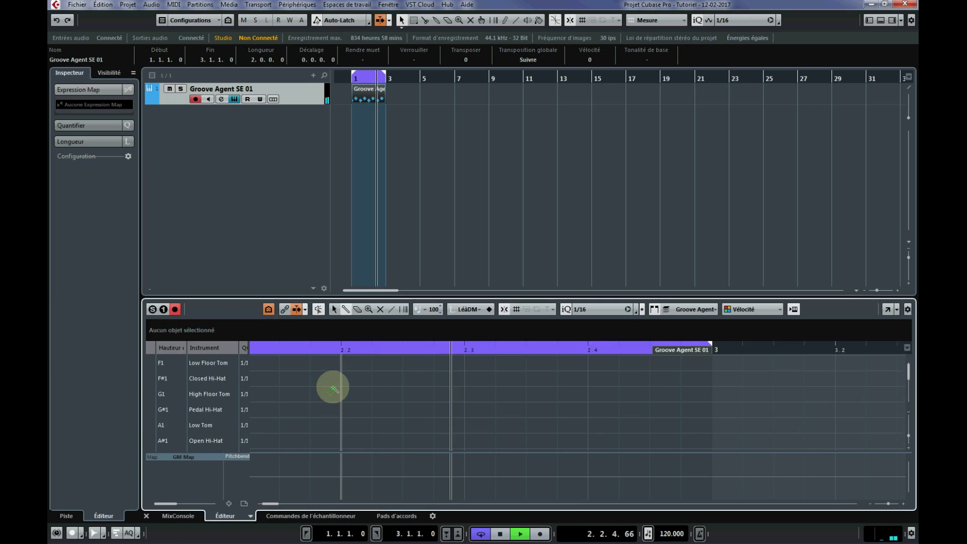
scroll(332, 389, up, 4)
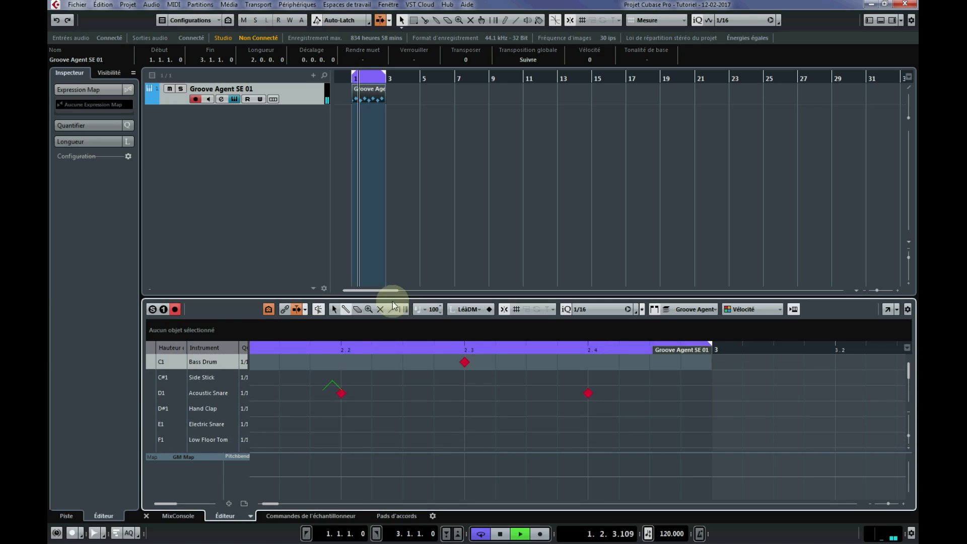
Reopen the part in the separate drum editor and enter Closed Hi-Hat hits from 1.1 to 1.3, skipping each beat's second sixteenth.
click(174, 5)
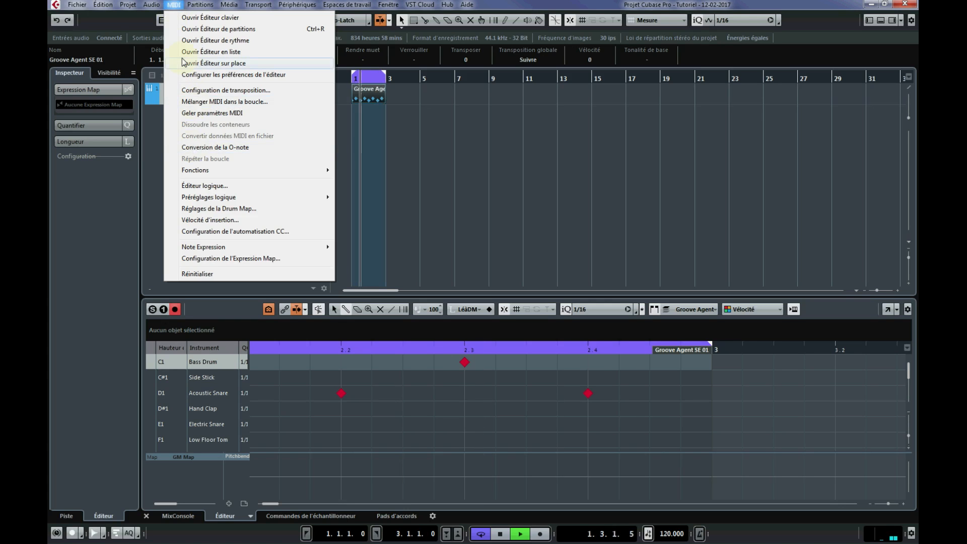
click(208, 43)
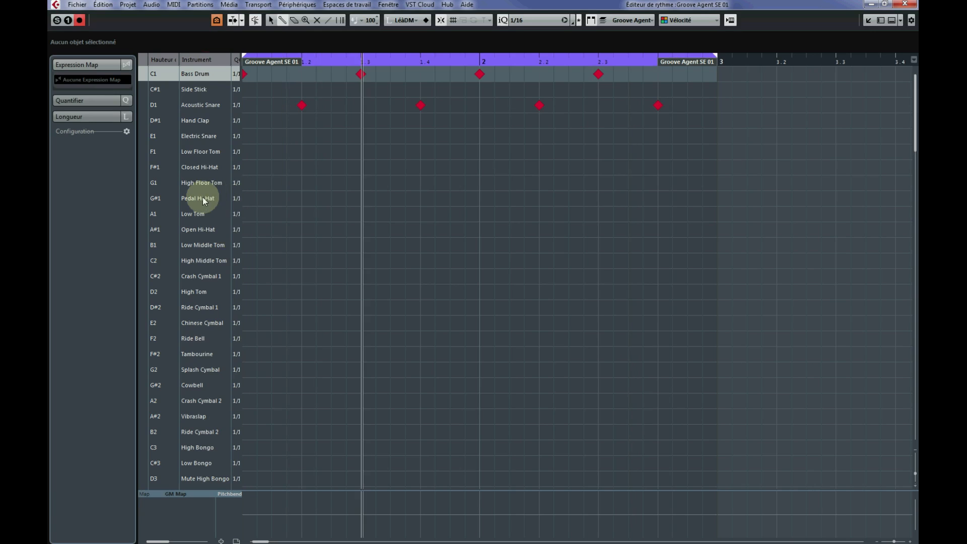
click(247, 167)
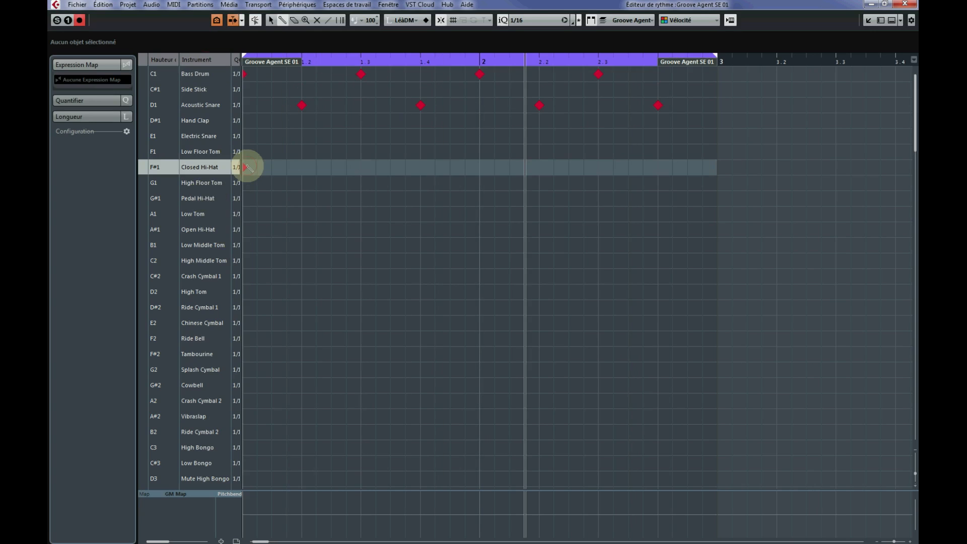
click(271, 167)
click(287, 167)
click(302, 167)
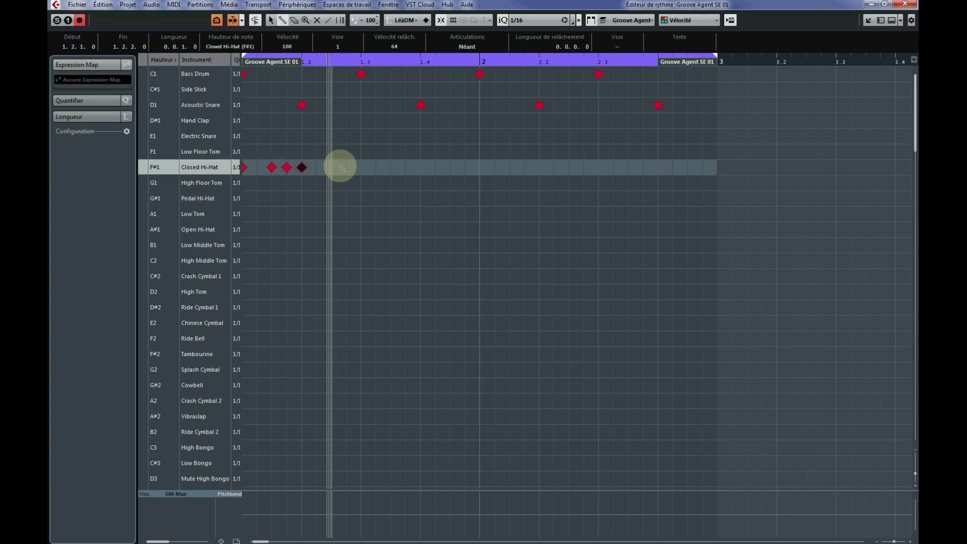
click(331, 168)
click(346, 167)
click(361, 168)
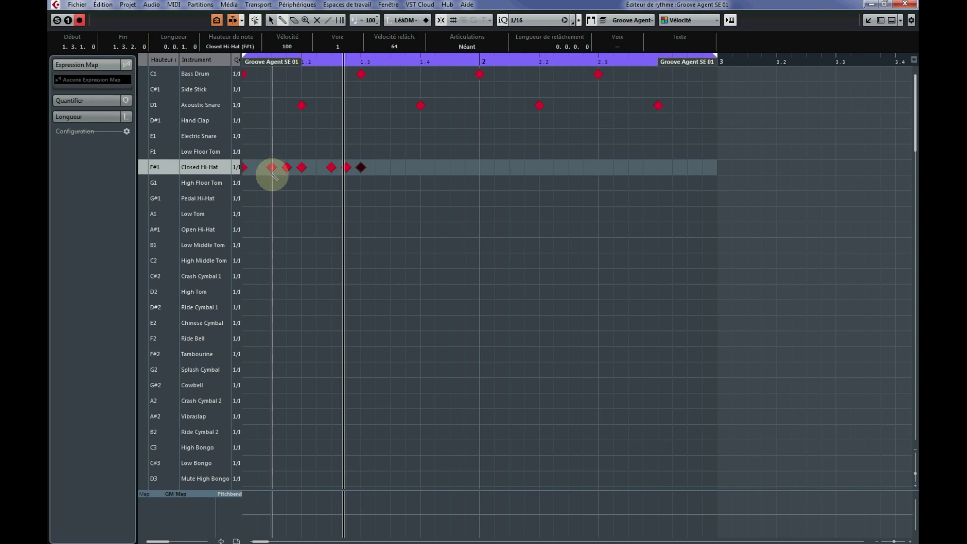
Fill the Closed Hi-Hat row with sixteenth hits from 1.3.3 to the end of bar 2, removing each beat's second sixteenth.
click(395, 168)
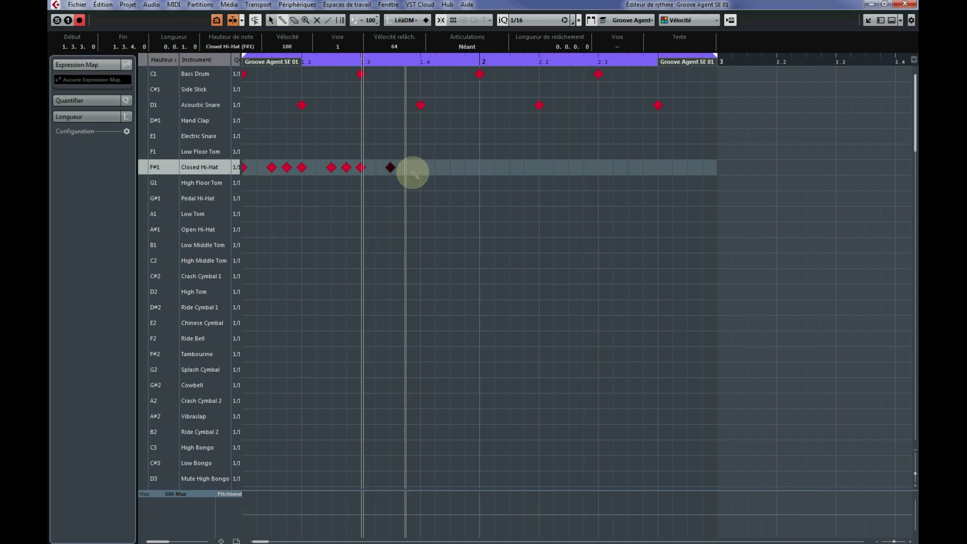
click(389, 168)
click(390, 168)
click(391, 168)
mouse_move(390, 169)
mouse_down()
mouse_move(415, 175)
mouse_move(552, 160)
mouse_move(589, 166)
mouse_move(555, 173)
mouse_move(709, 172)
mouse_up()
click(494, 168)
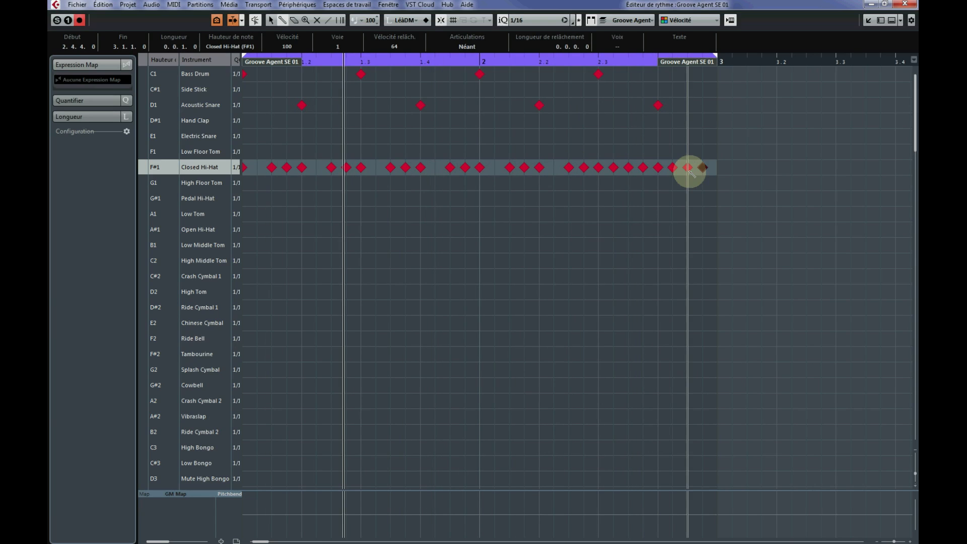
click(614, 171)
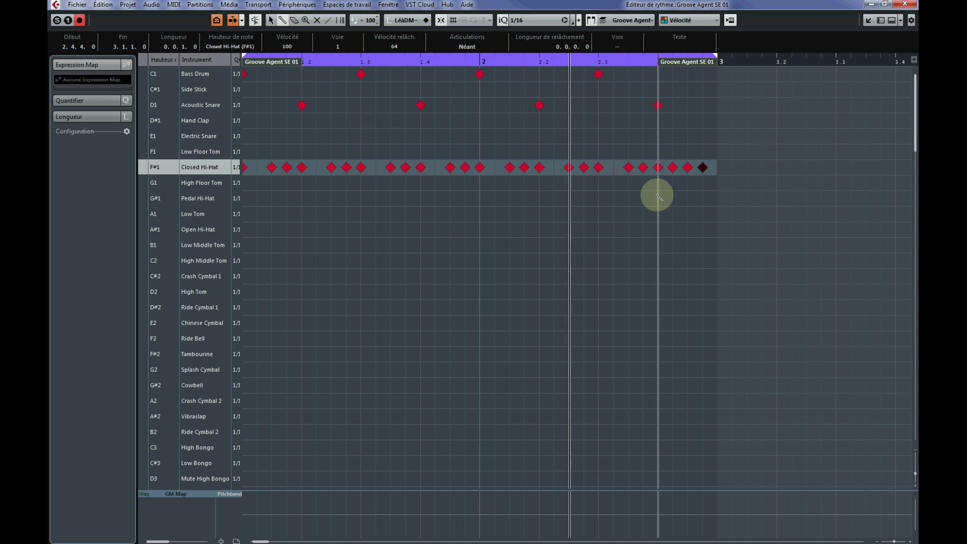
click(673, 167)
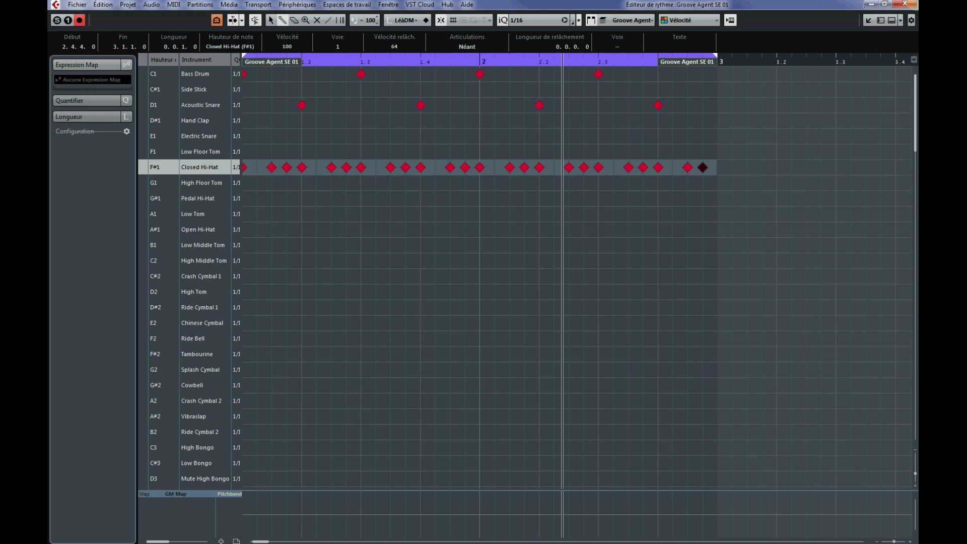
Close the separate drum editor window, then shrink and hide the lower-zone editor.
click(910, 4)
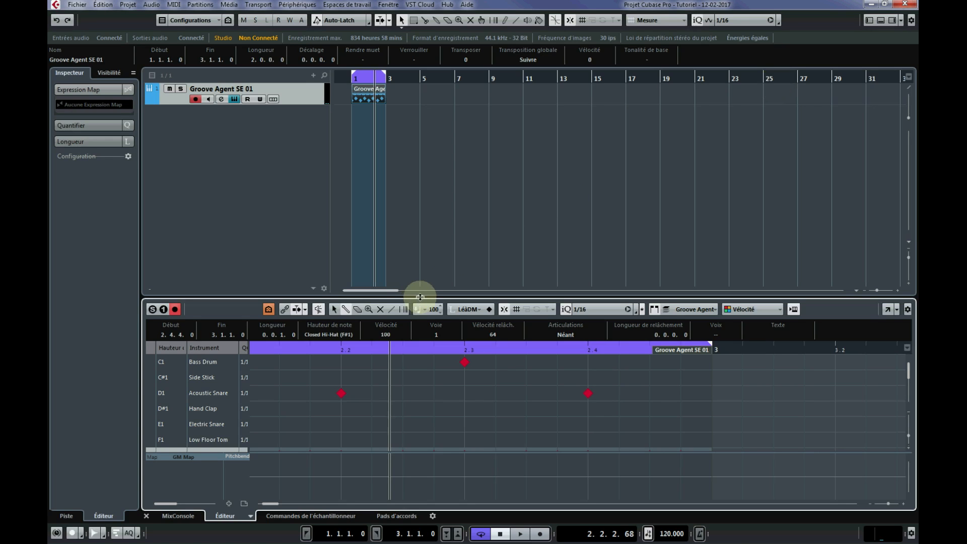
drag(420, 297, 420, 343)
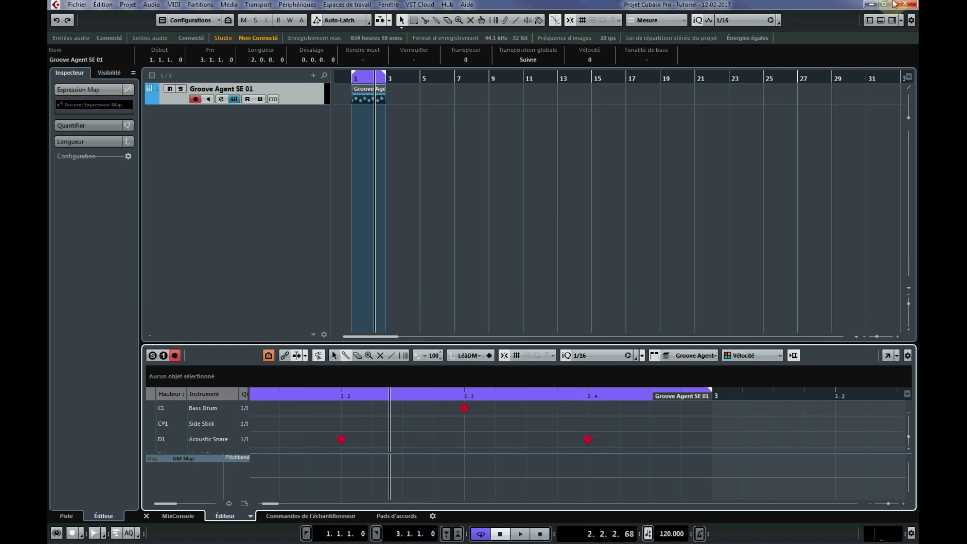
click(884, 20)
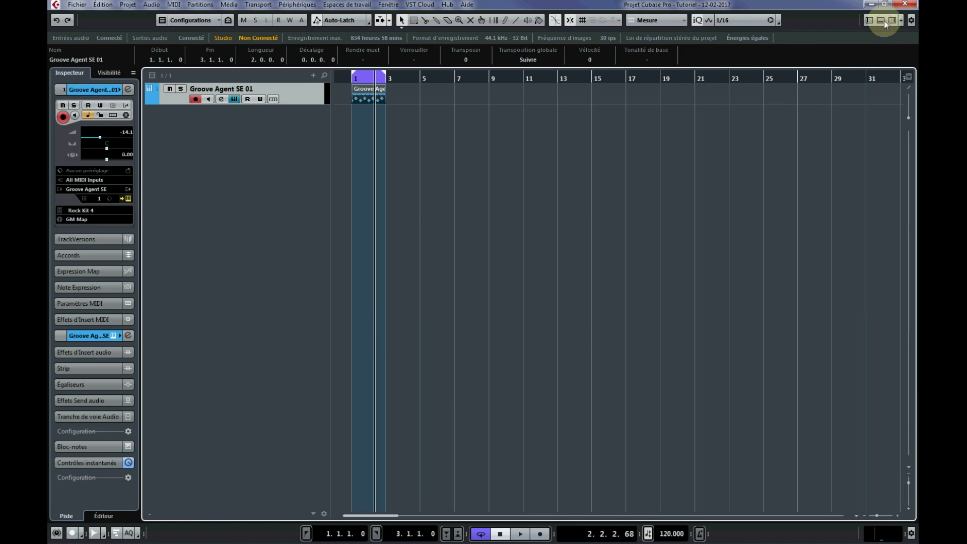